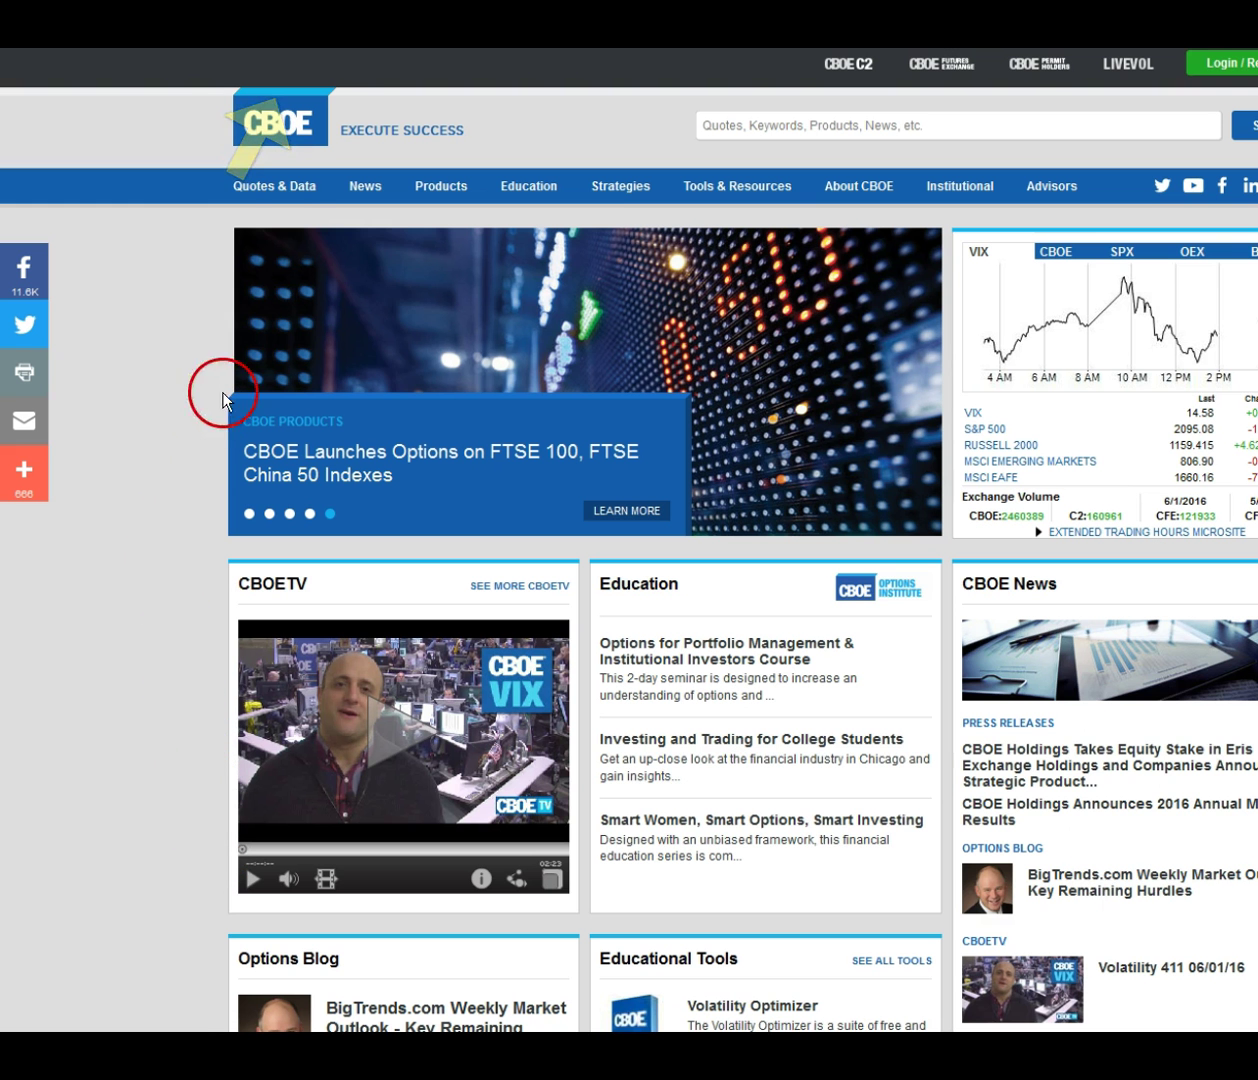
# Expand the Quotes & Data menu on the CBOE.com home page.
pyautogui.click(272, 189)
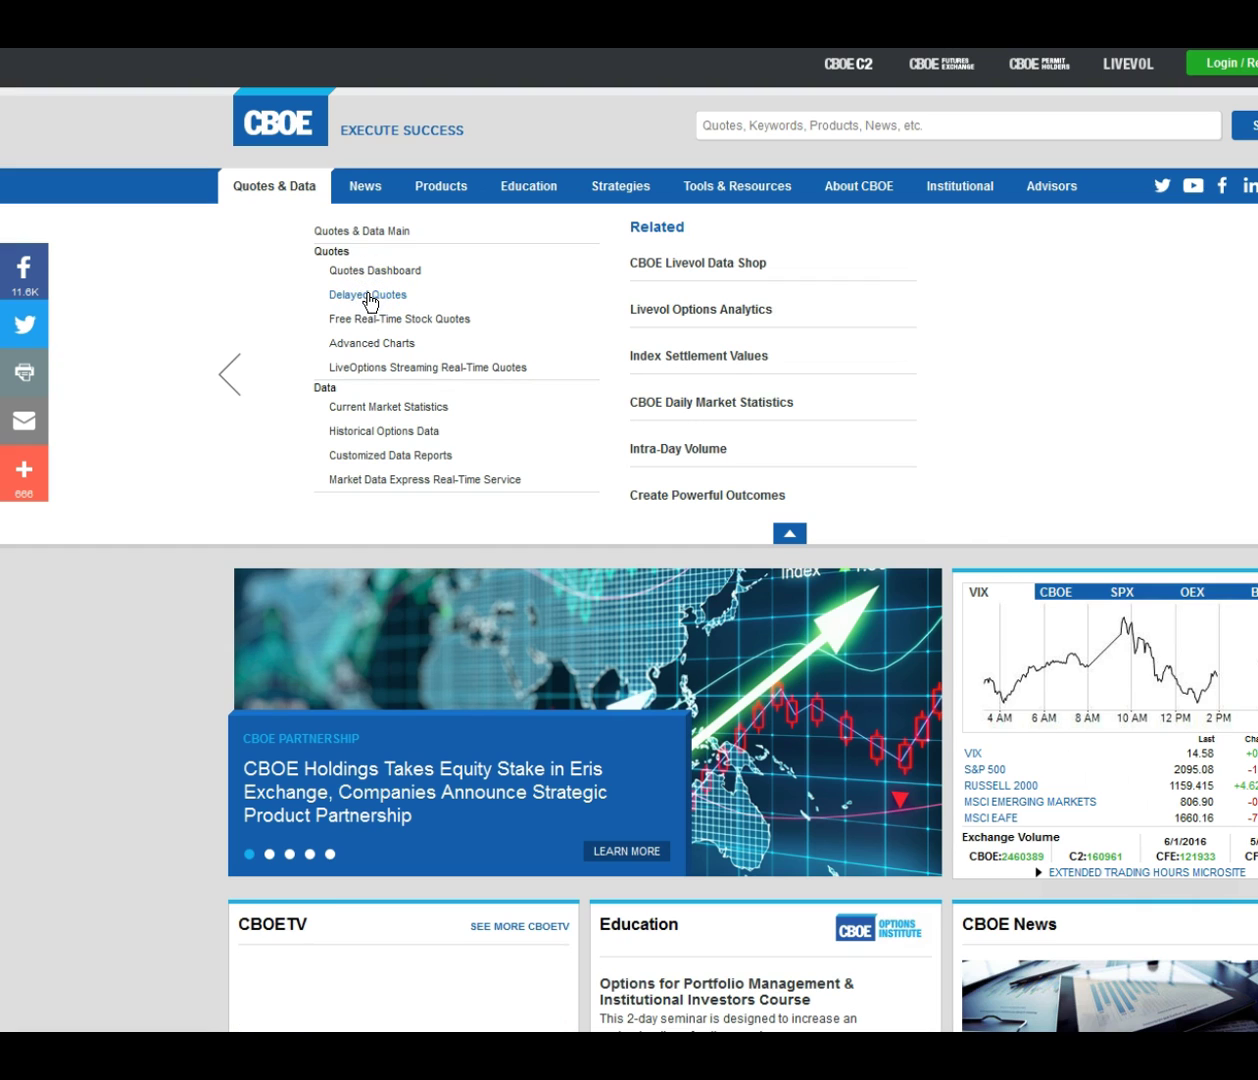
# Go to Delayed Quotes' Download TEXT File page and download the SPY quote table.
pyautogui.click(368, 296)
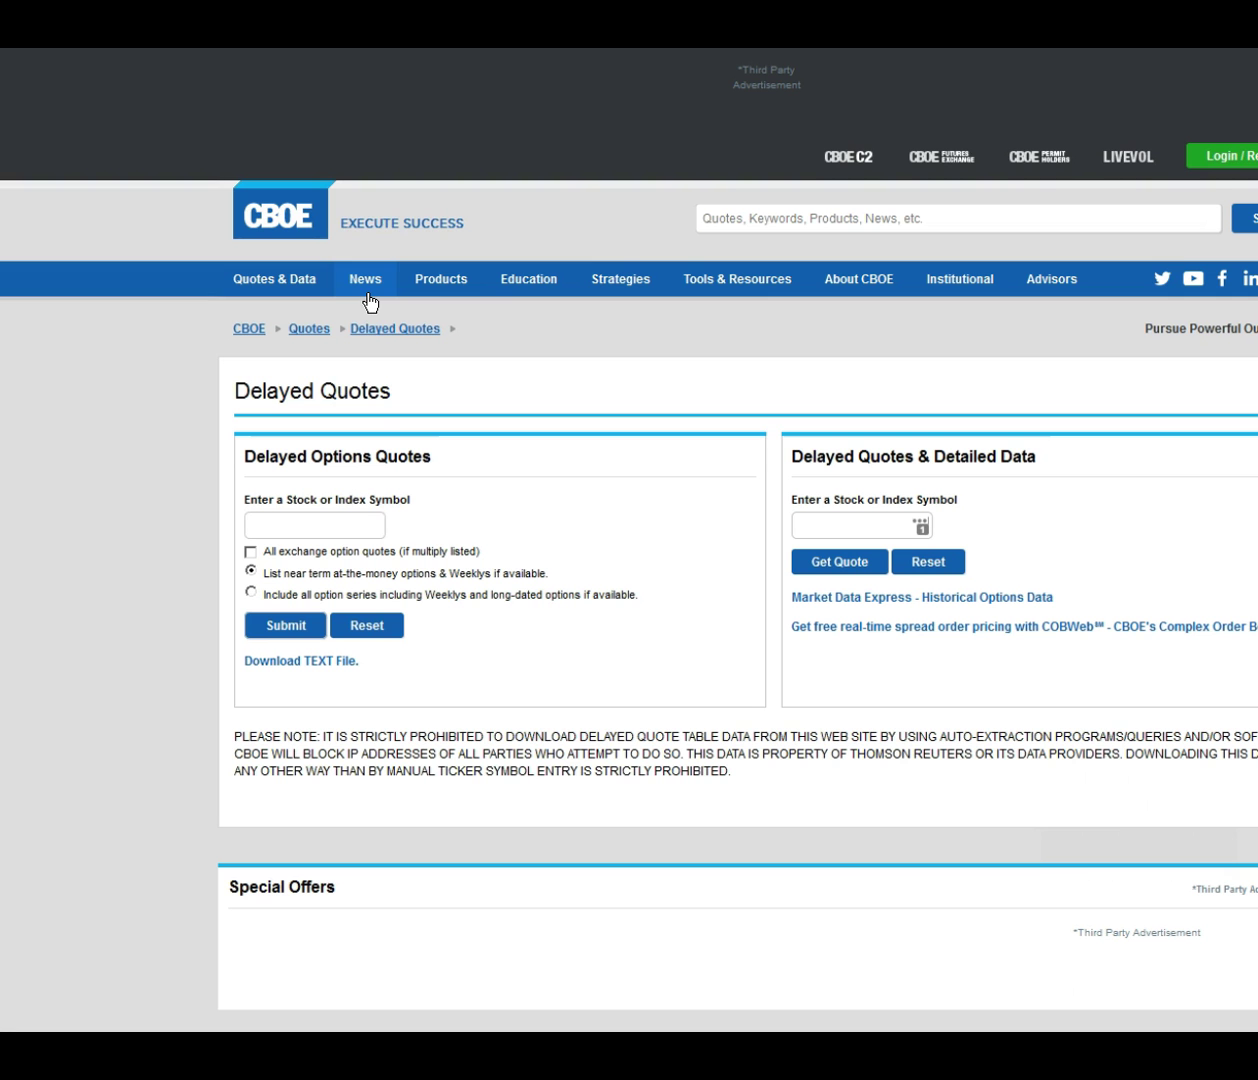
pyautogui.click(284, 662)
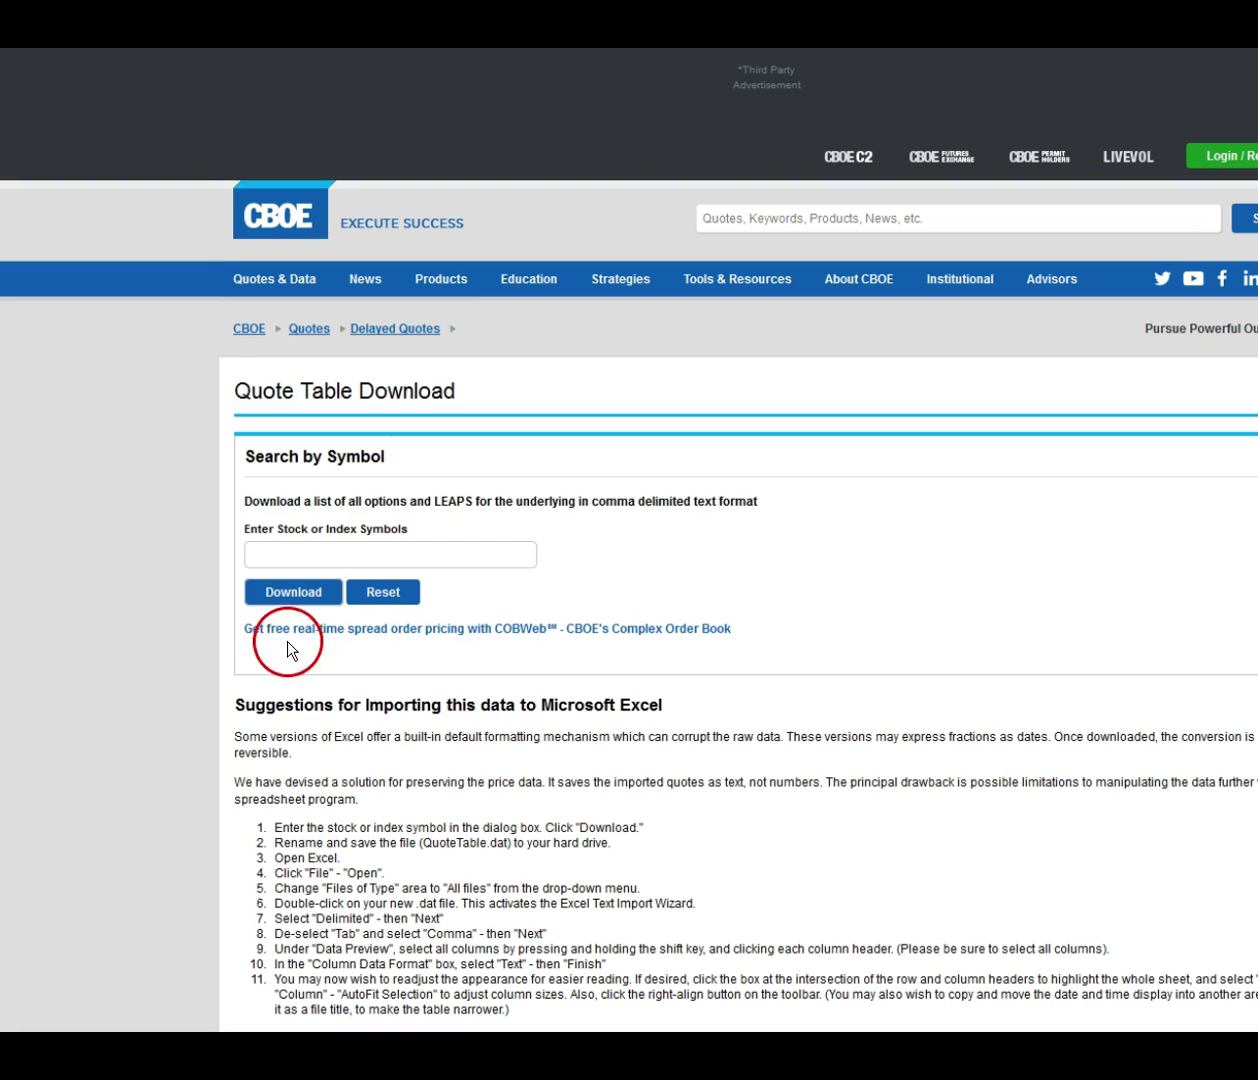
pyautogui.click(286, 556)
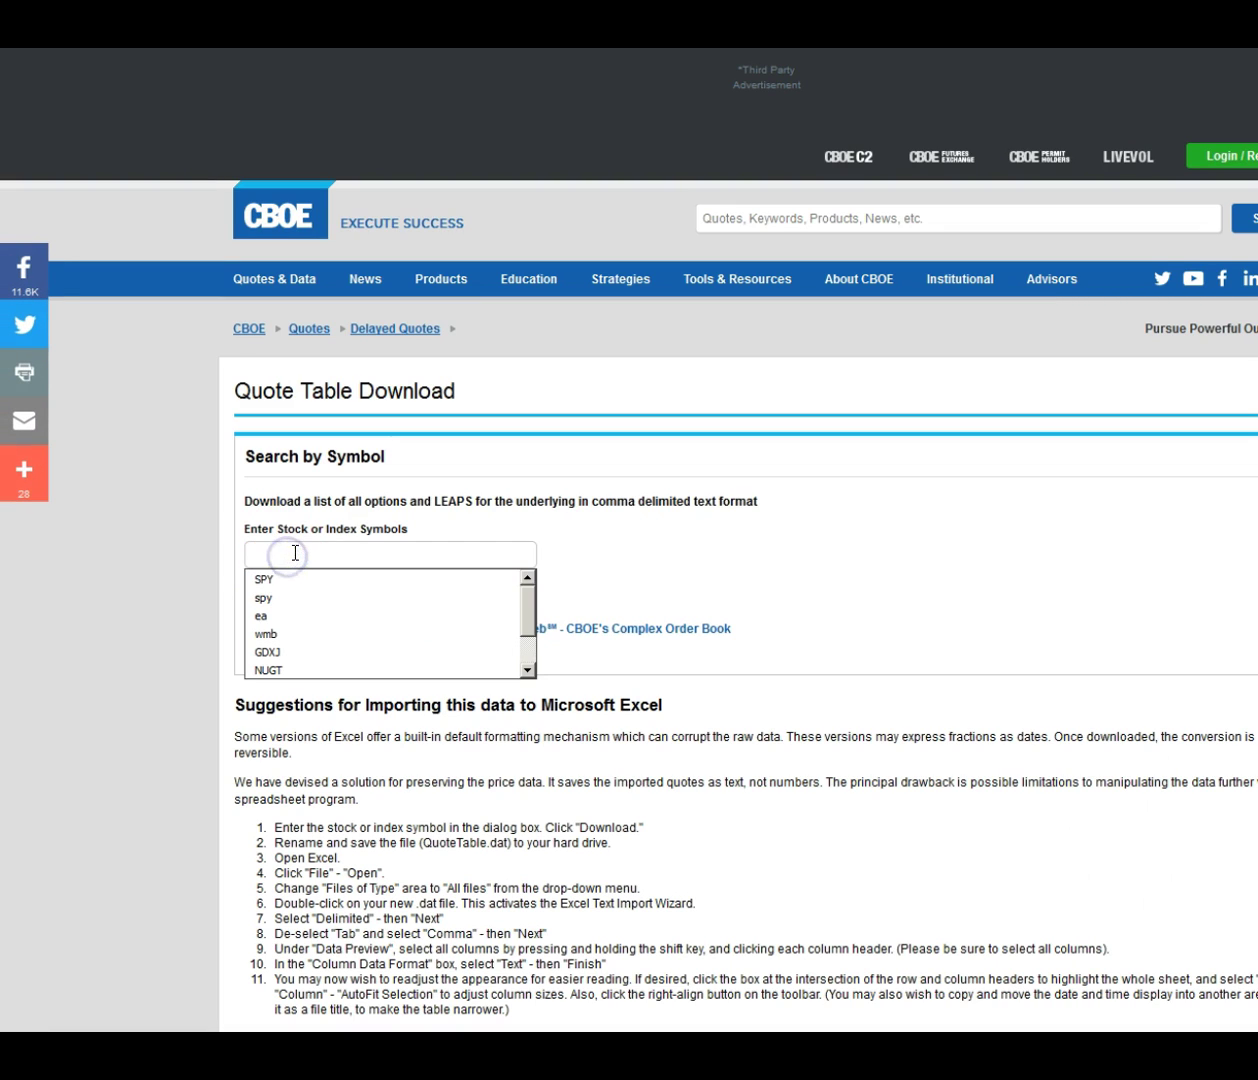
pyautogui.click(267, 578)
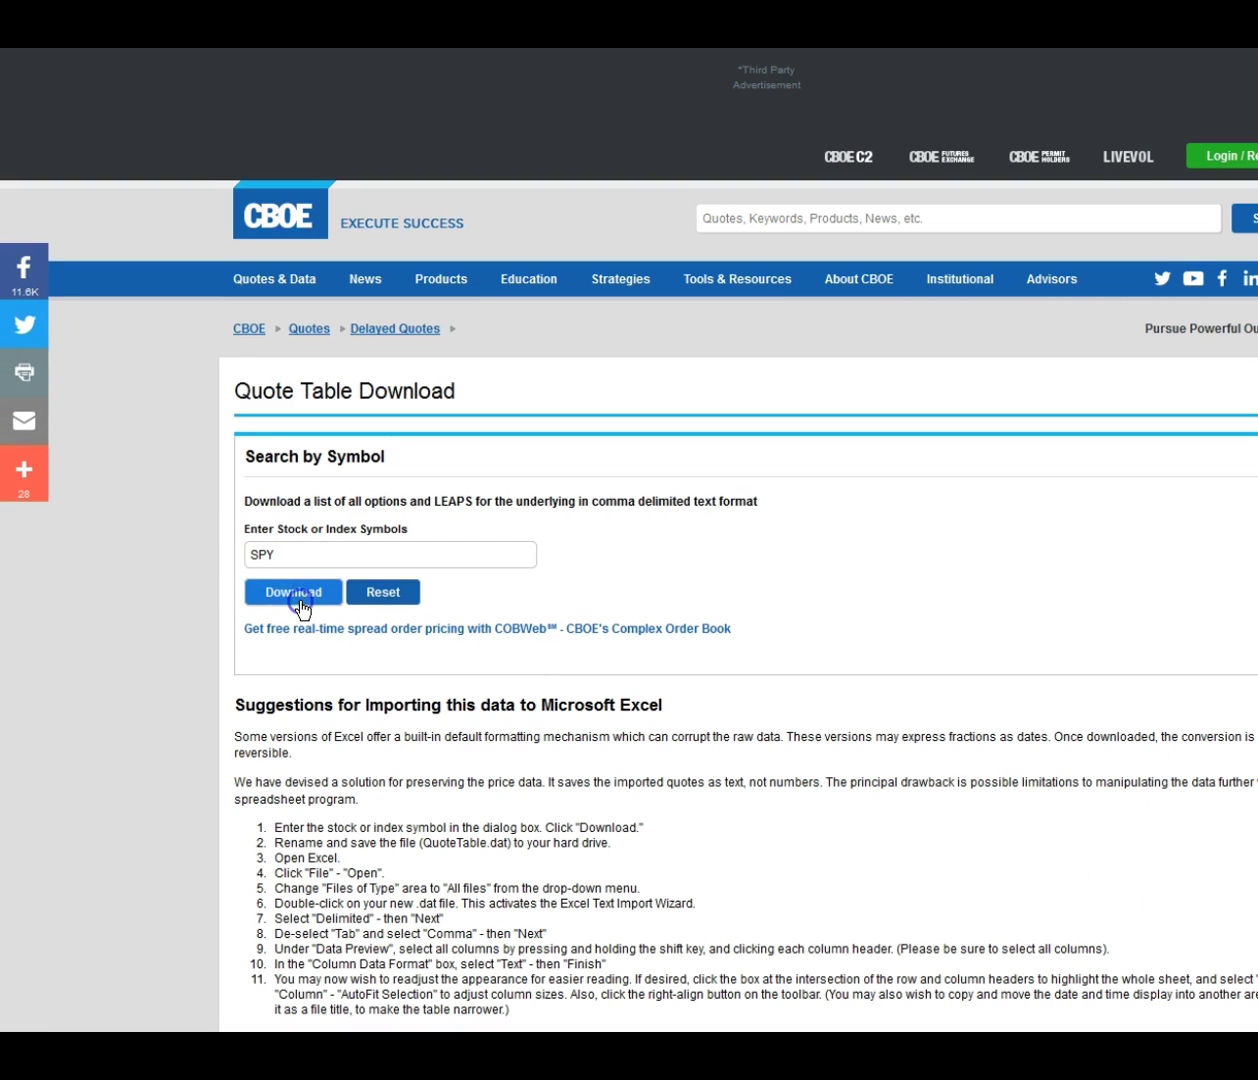
pyautogui.click(285, 574)
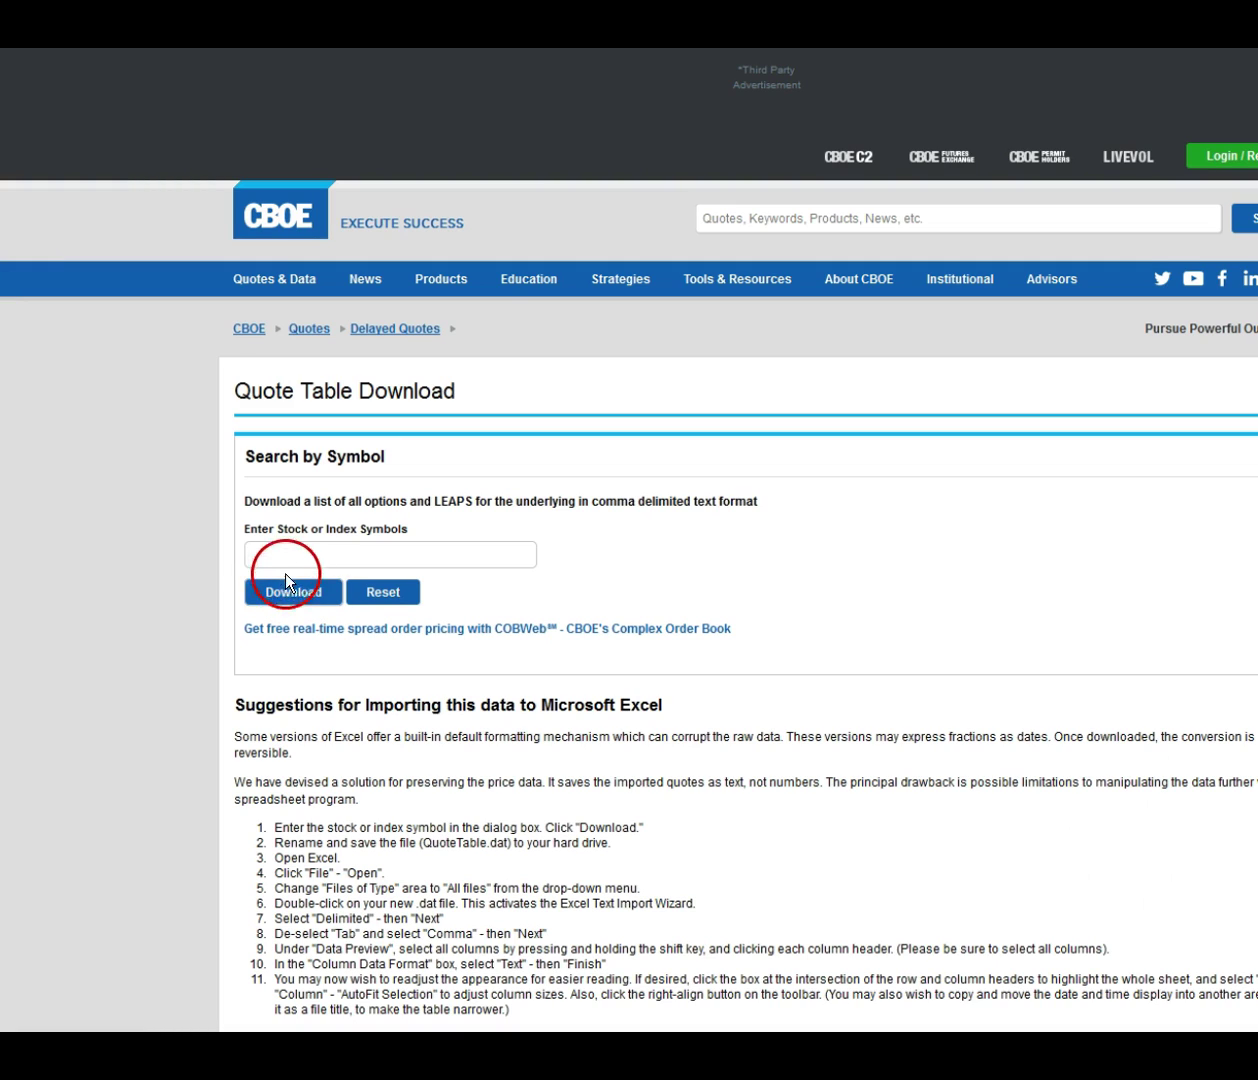
pyautogui.click(281, 556)
pyautogui.write('s')
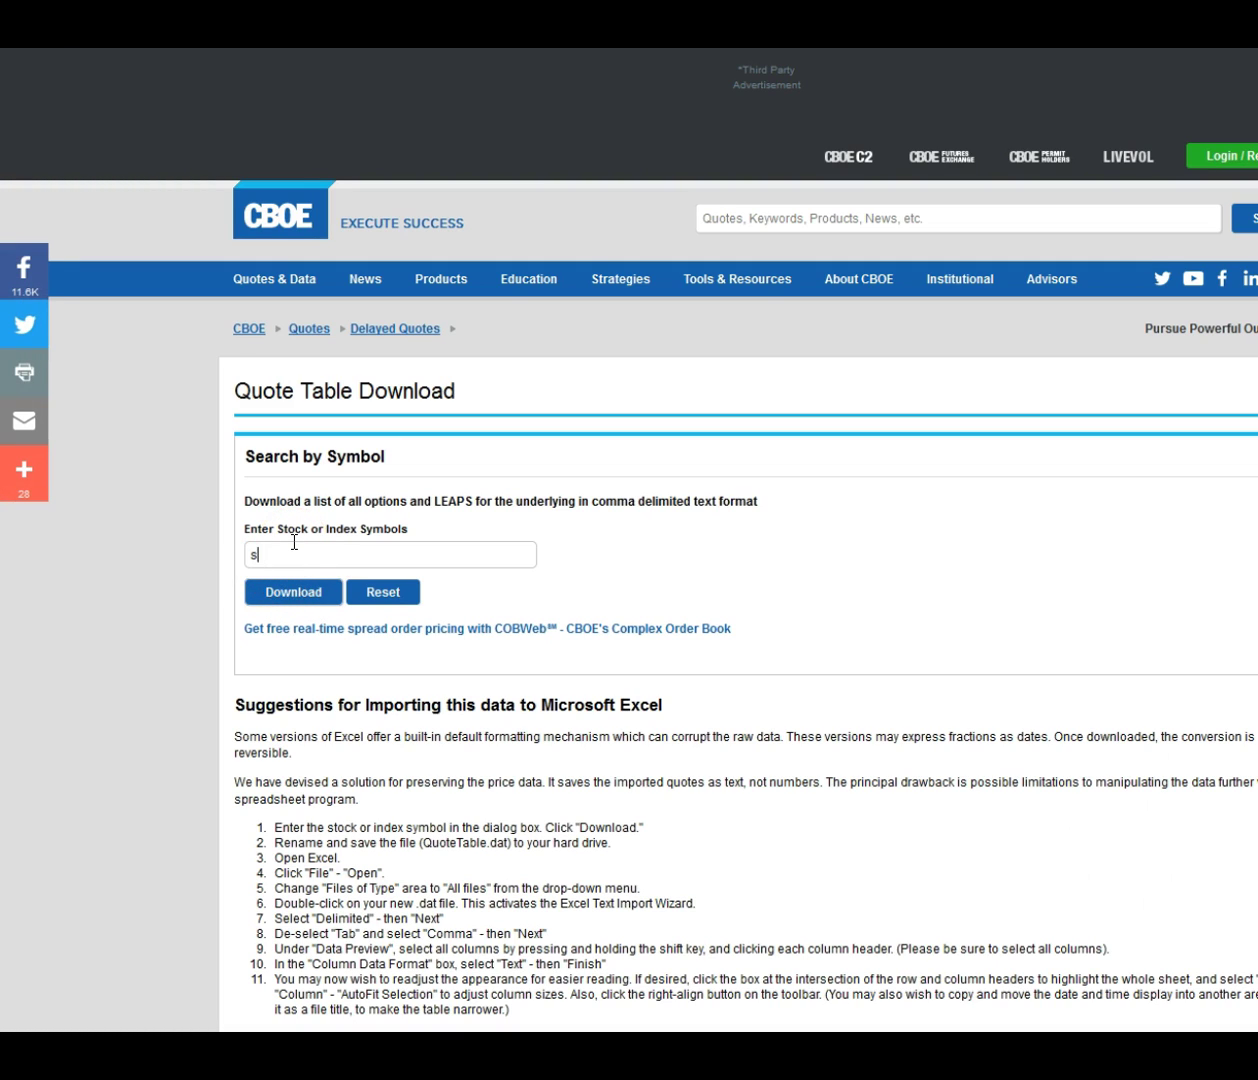
pyautogui.write('py')
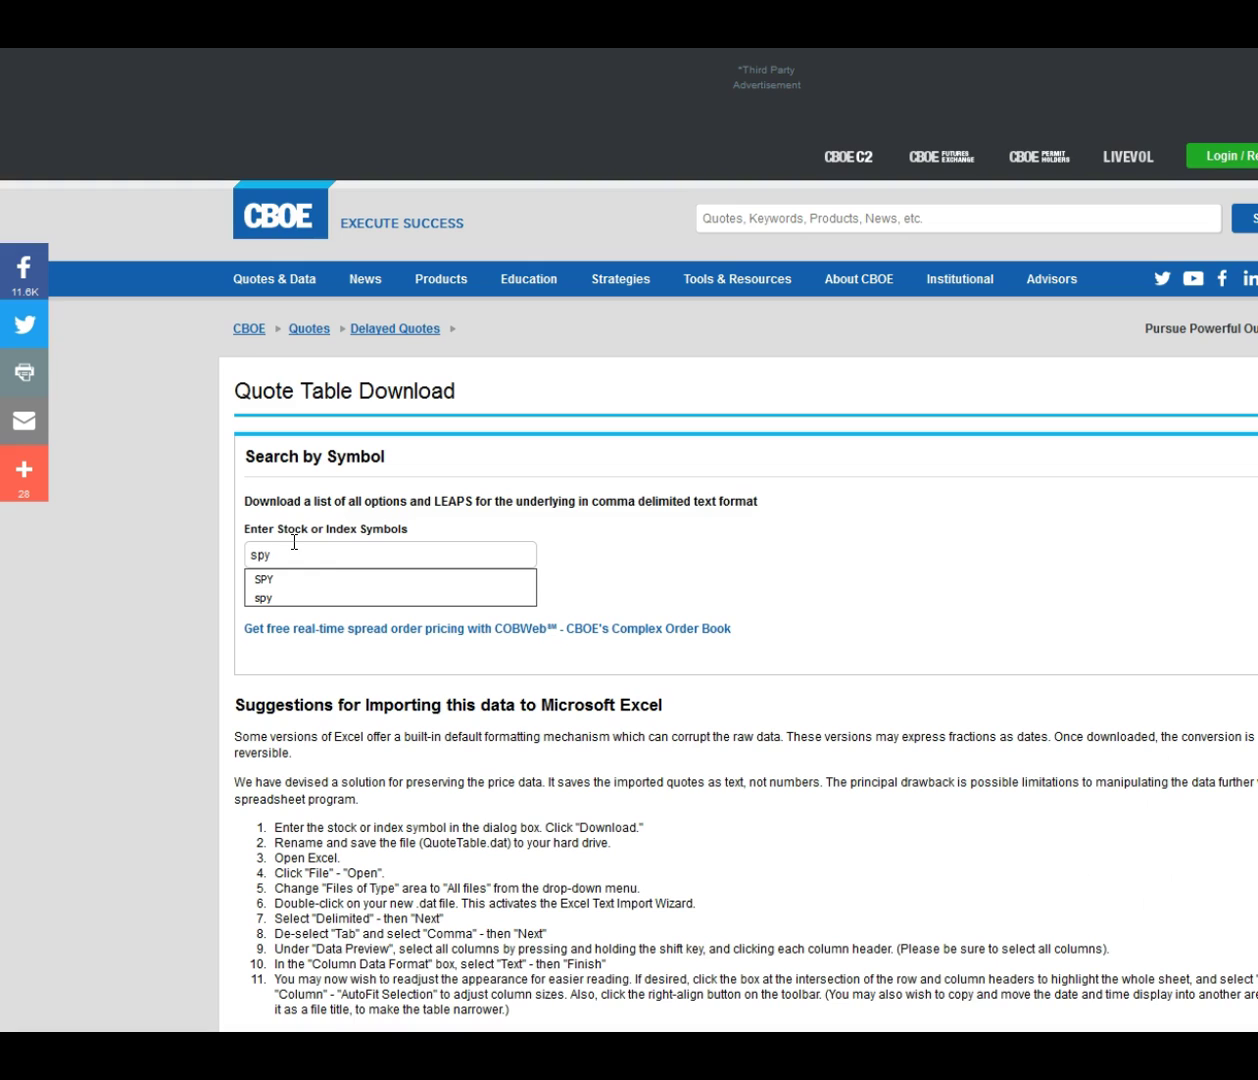
pyautogui.click(277, 578)
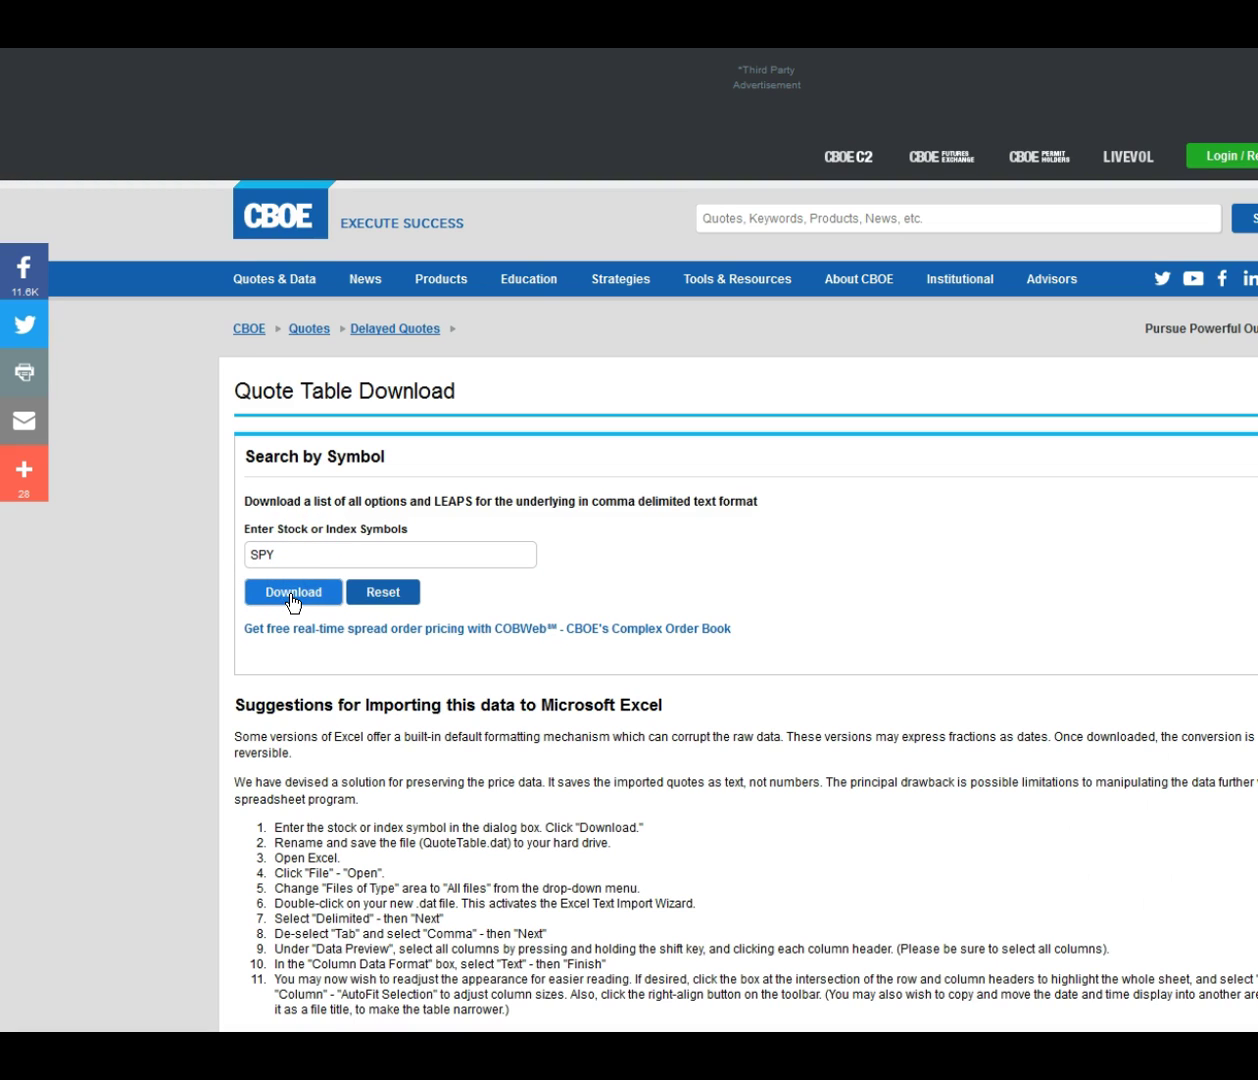
pyautogui.click(300, 606)
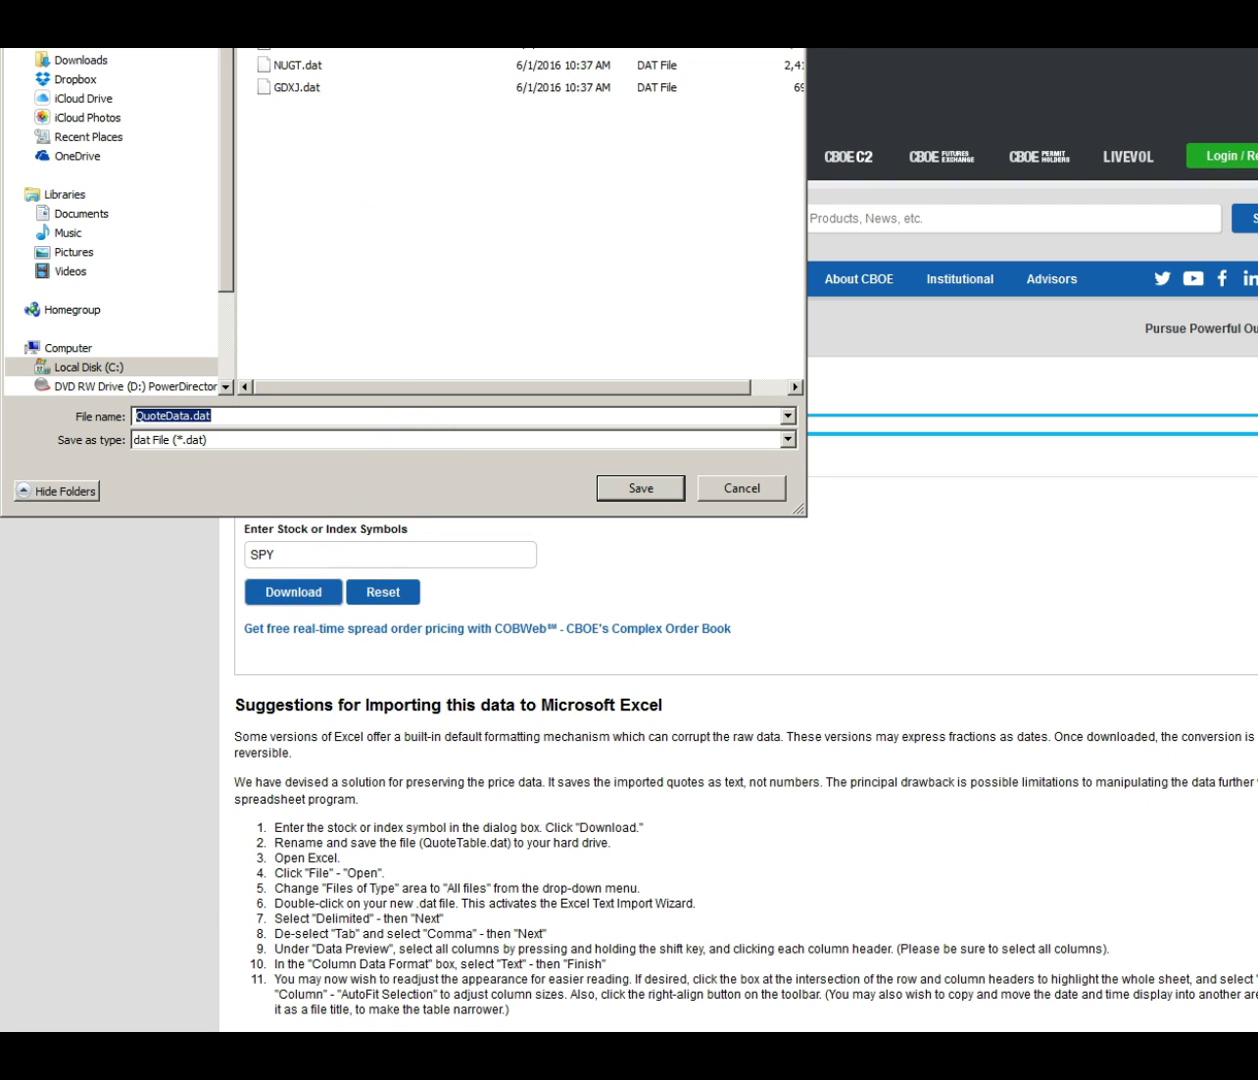
# Save the downloaded quote data over the existing SPY.dat file in CBOE Option Chains.
pyautogui.moveTo(400, 5); pyautogui.dragTo(418, 90)
pyautogui.moveTo(584, 7); pyautogui.dragTo(618, 115)
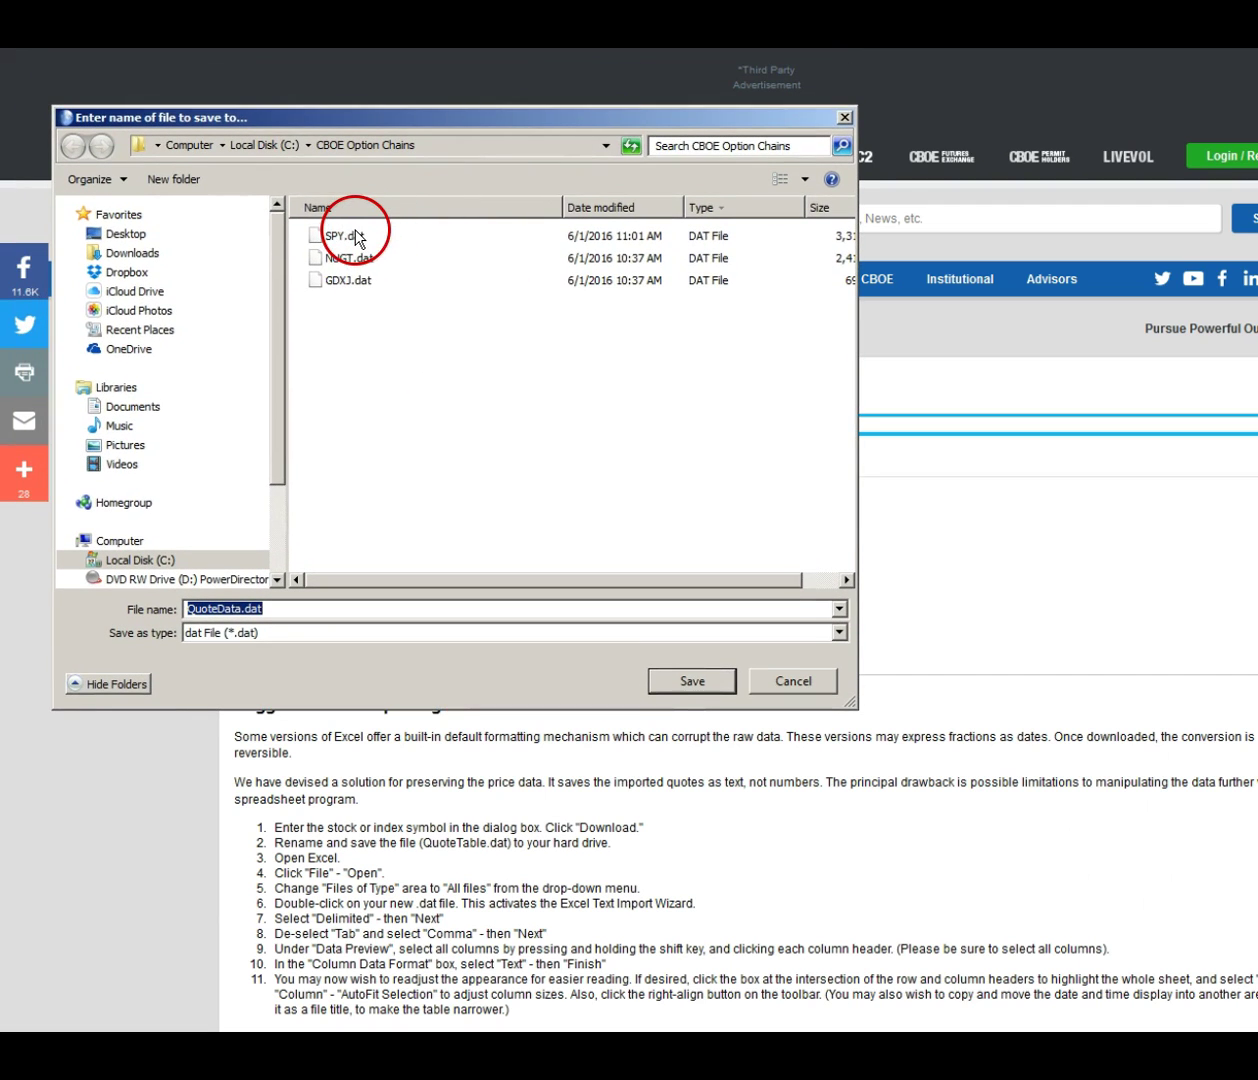
pyautogui.click(357, 238)
pyautogui.click(644, 679)
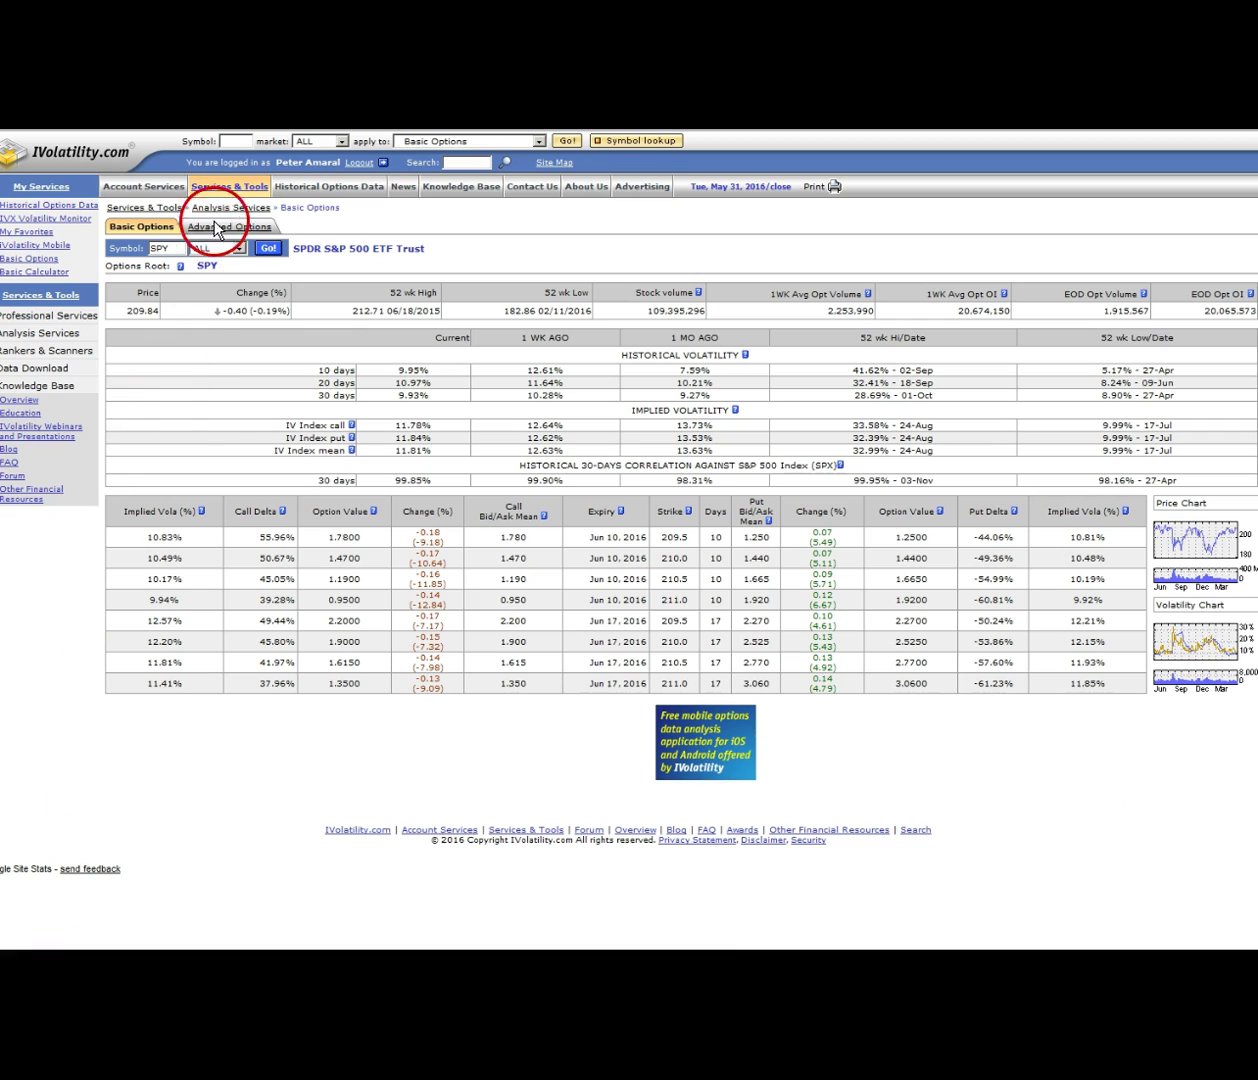
# Enter SPY in iVolatility.com's Symbol field and look it up.
pyautogui.click(248, 143)
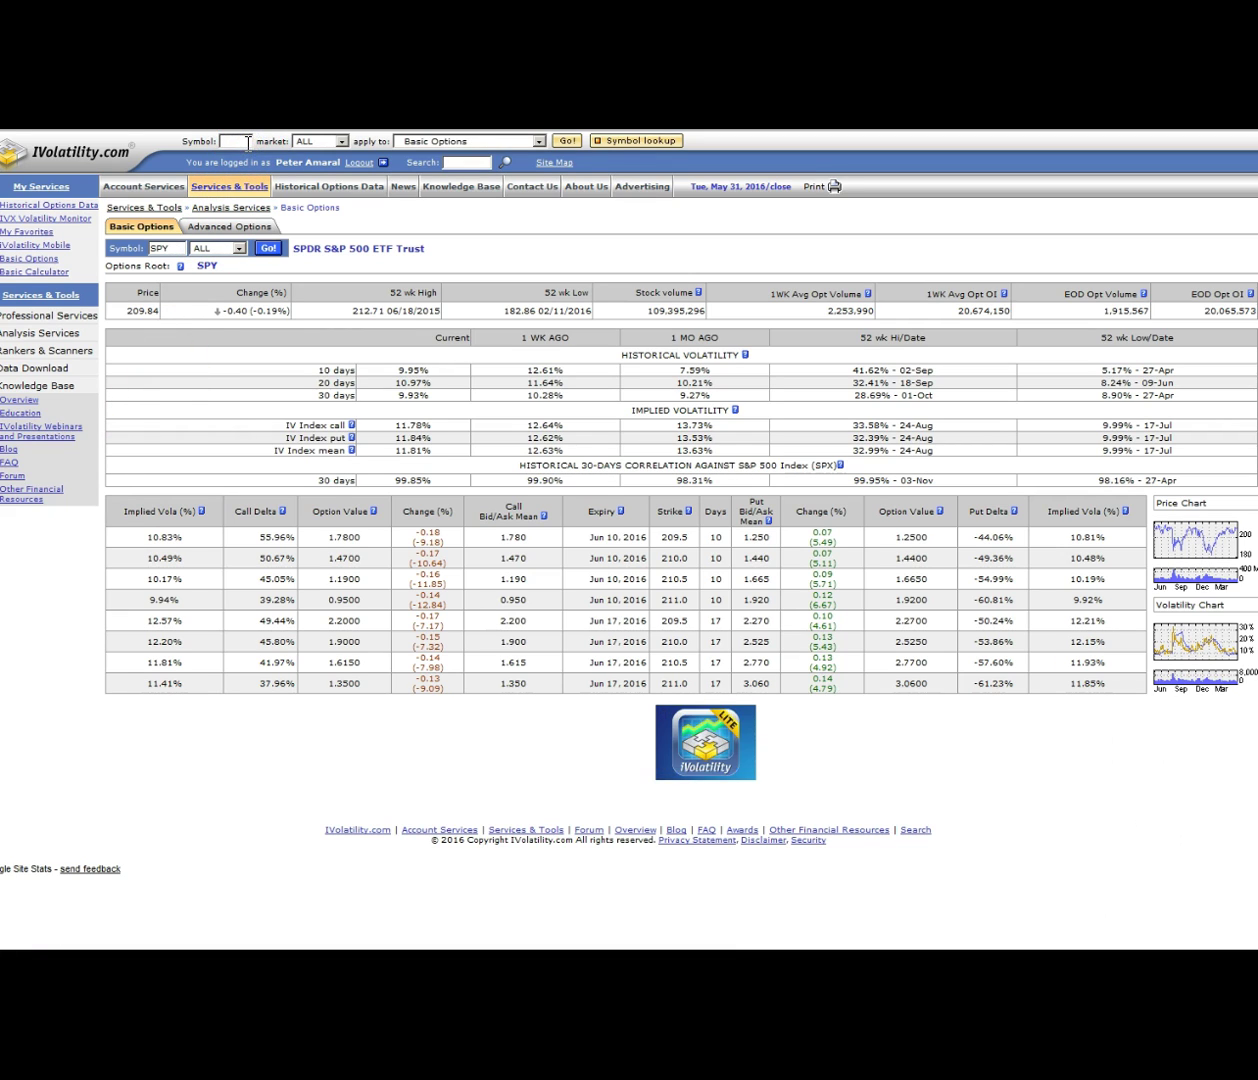
pyautogui.write('S')
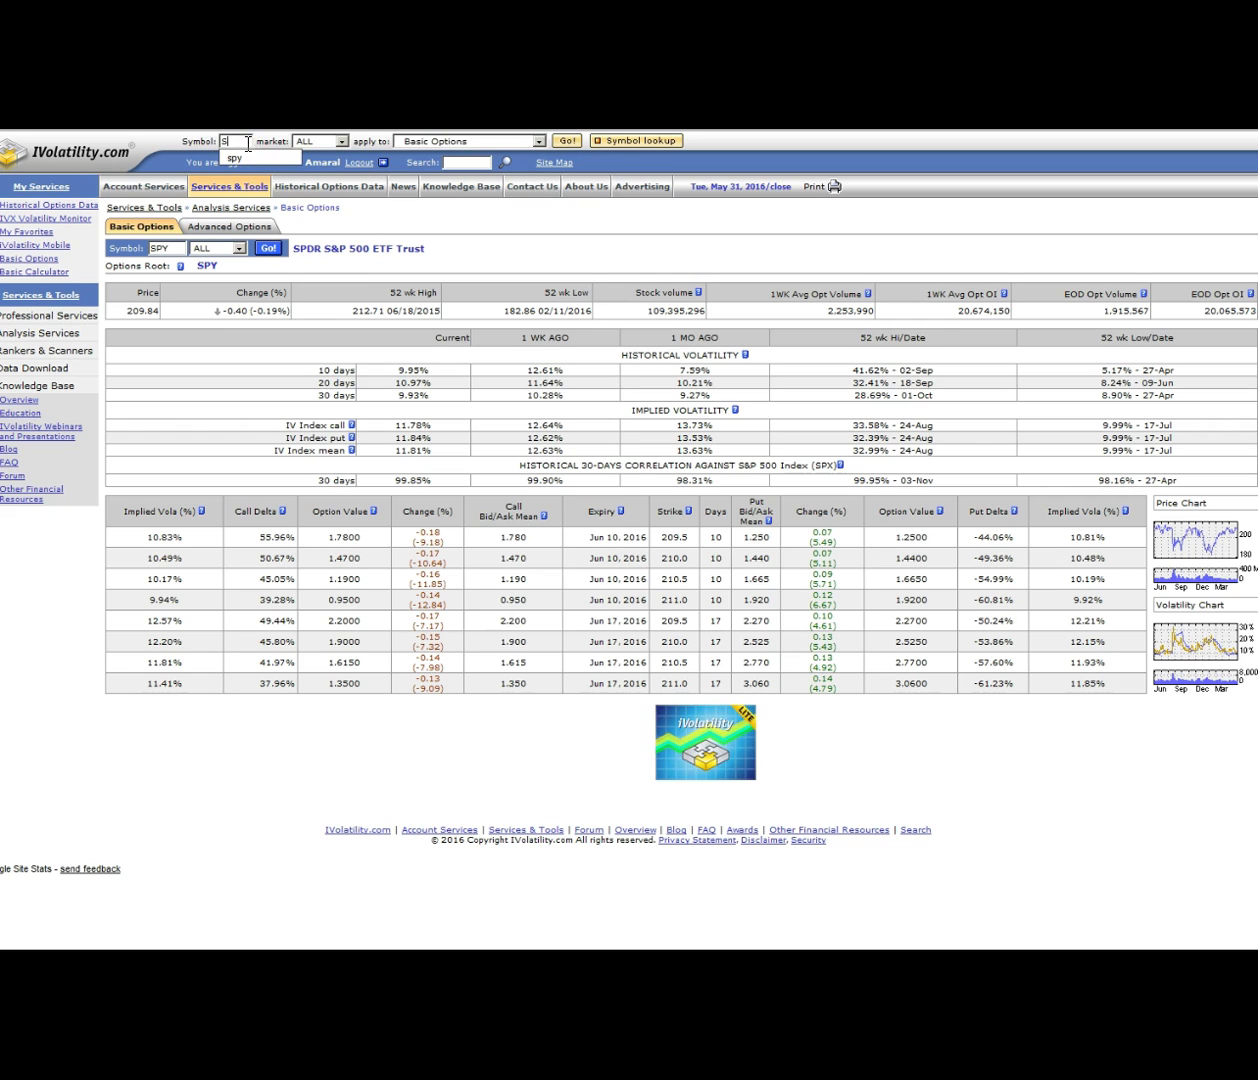
pyautogui.write('PY')
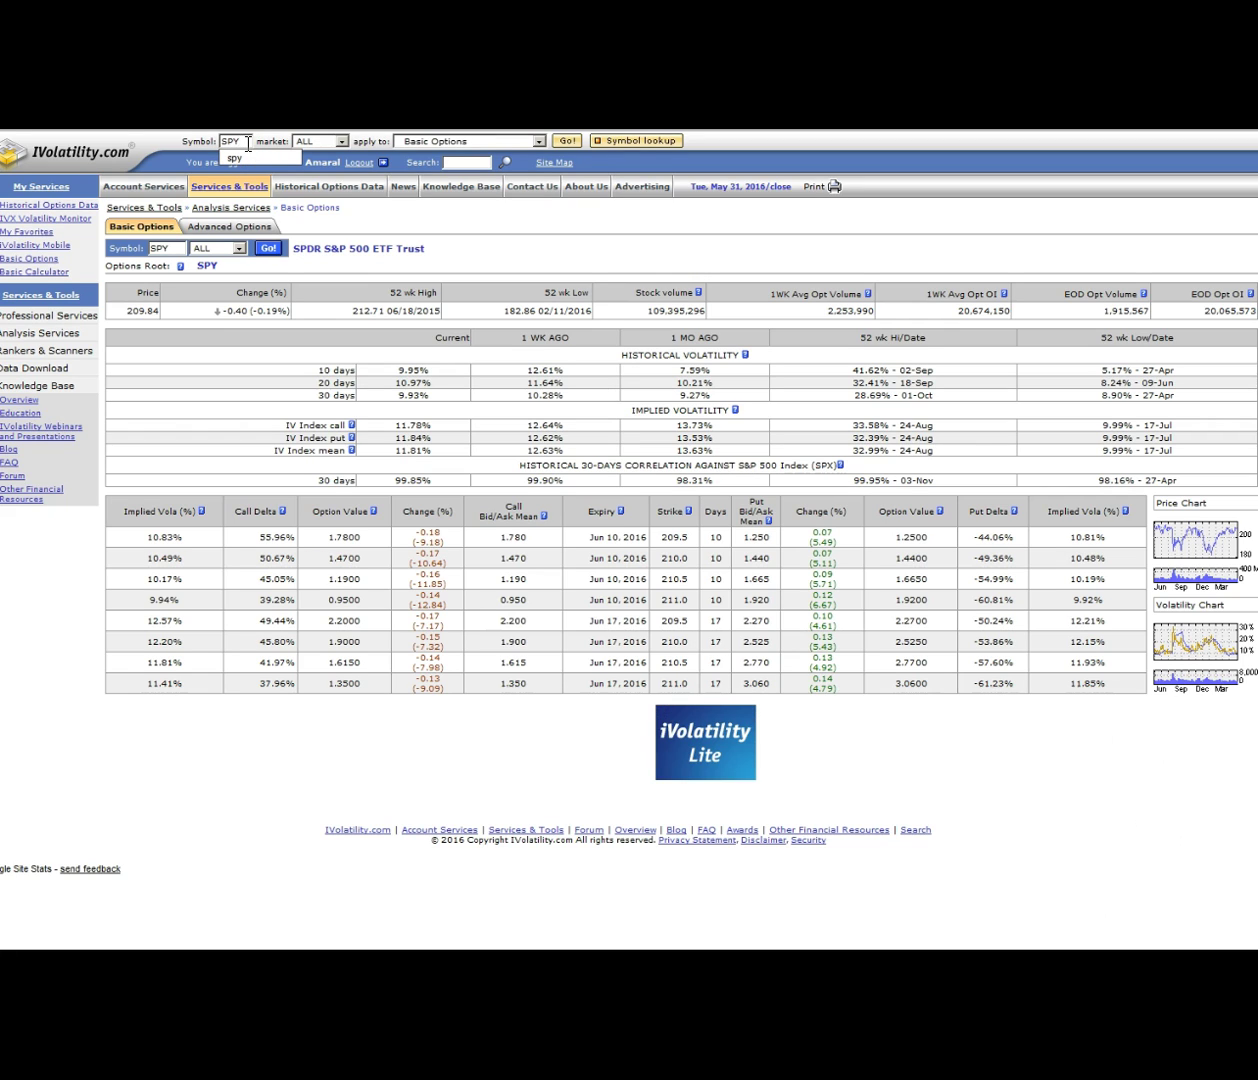
pyautogui.click(565, 145)
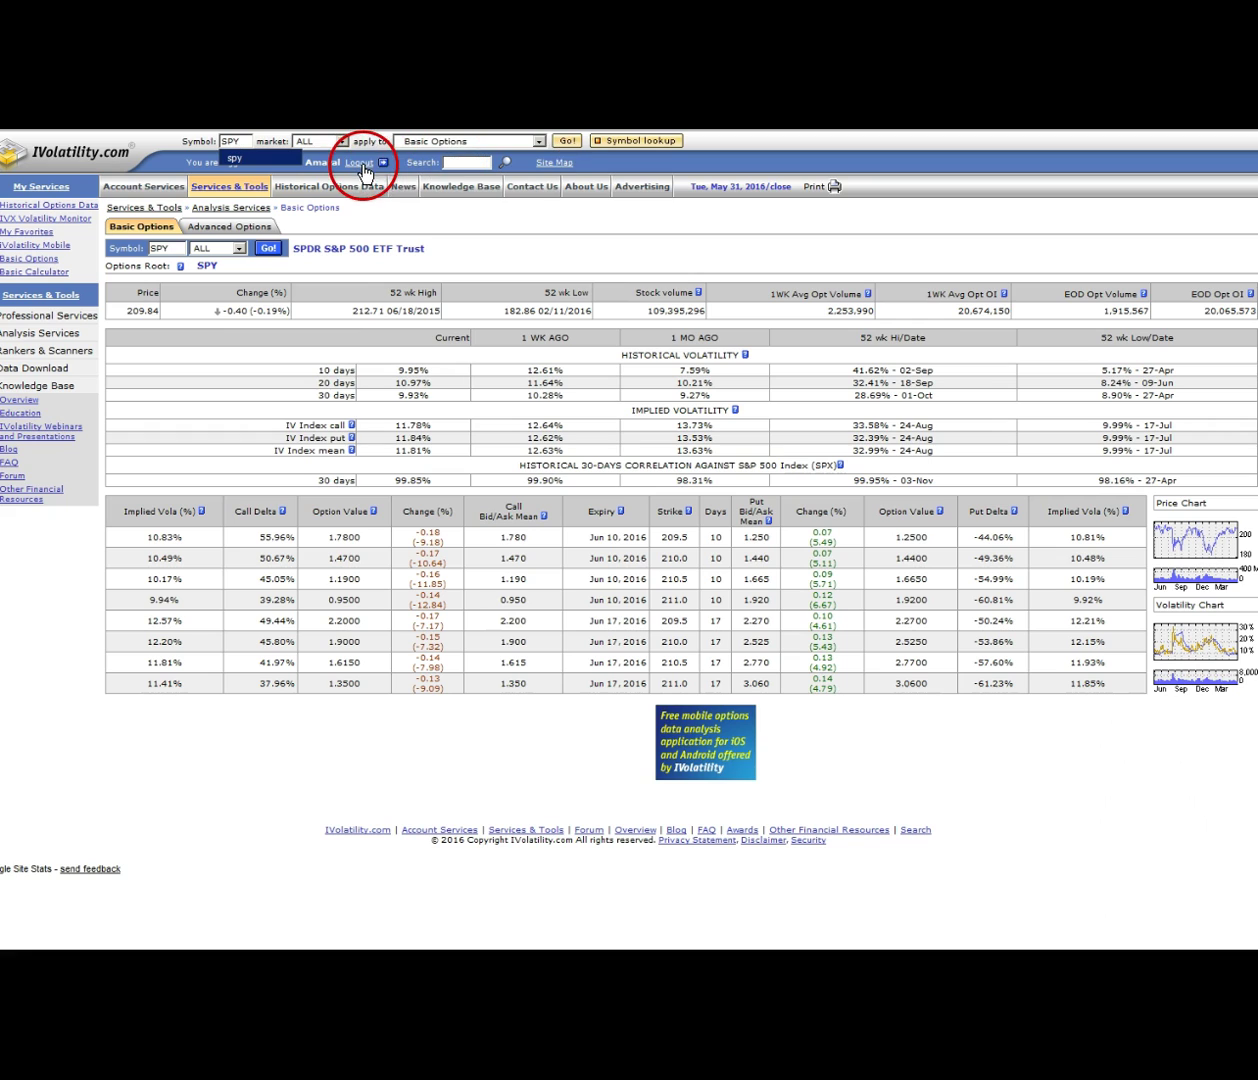
# Load SPY's page showing the 11.81% IV Index mean and 32.99%/9.99% 52-week range.
pyautogui.click(565, 145)
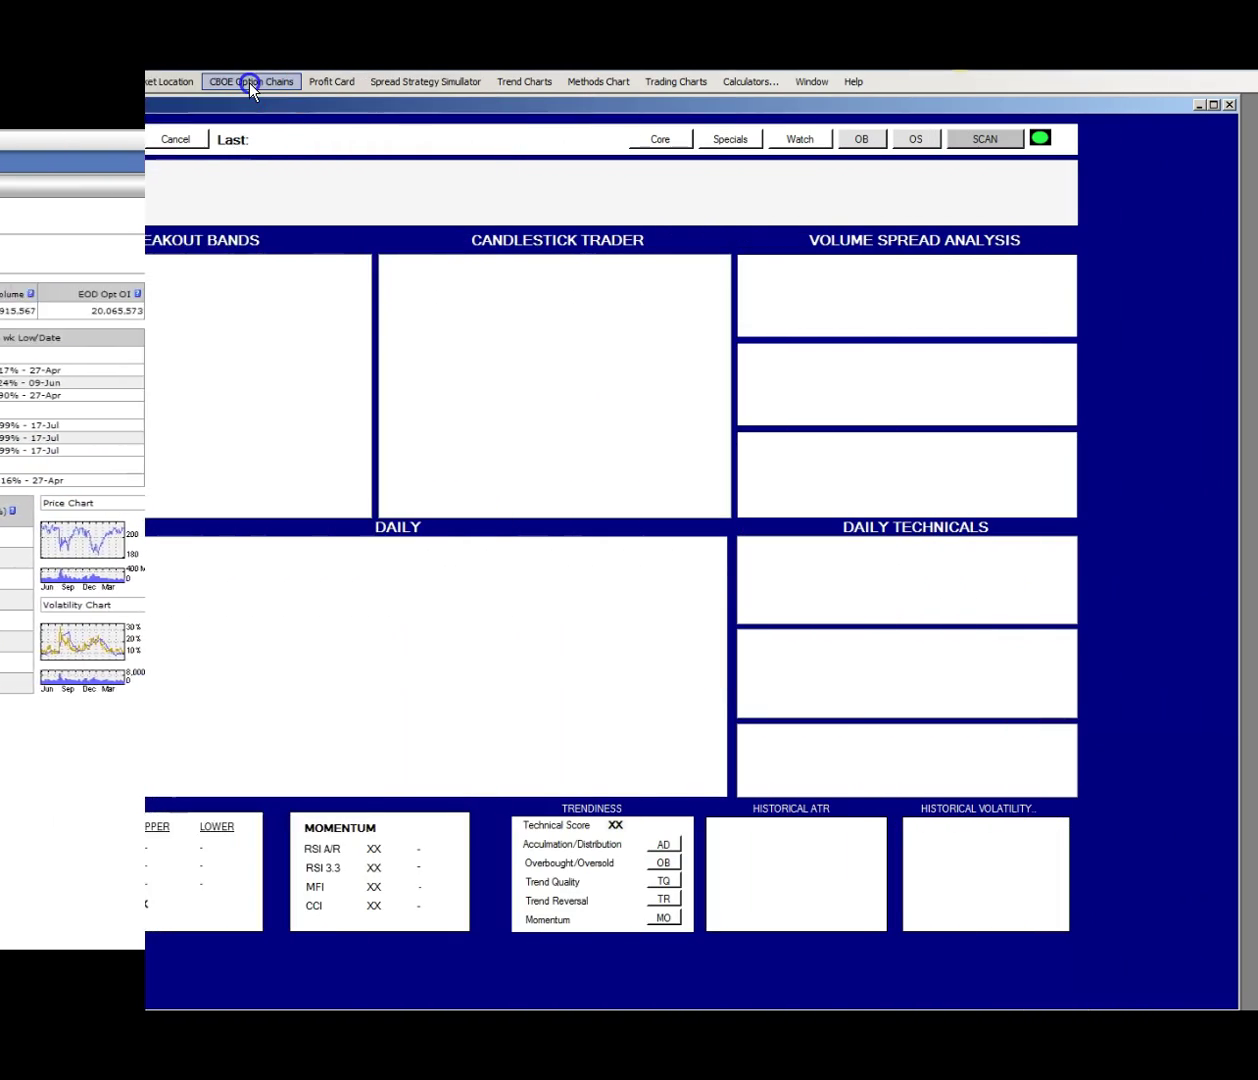
# Load SPY.dat into the CBOE Option Chain viewer and sort by call open interest, descending.
pyautogui.click(250, 84)
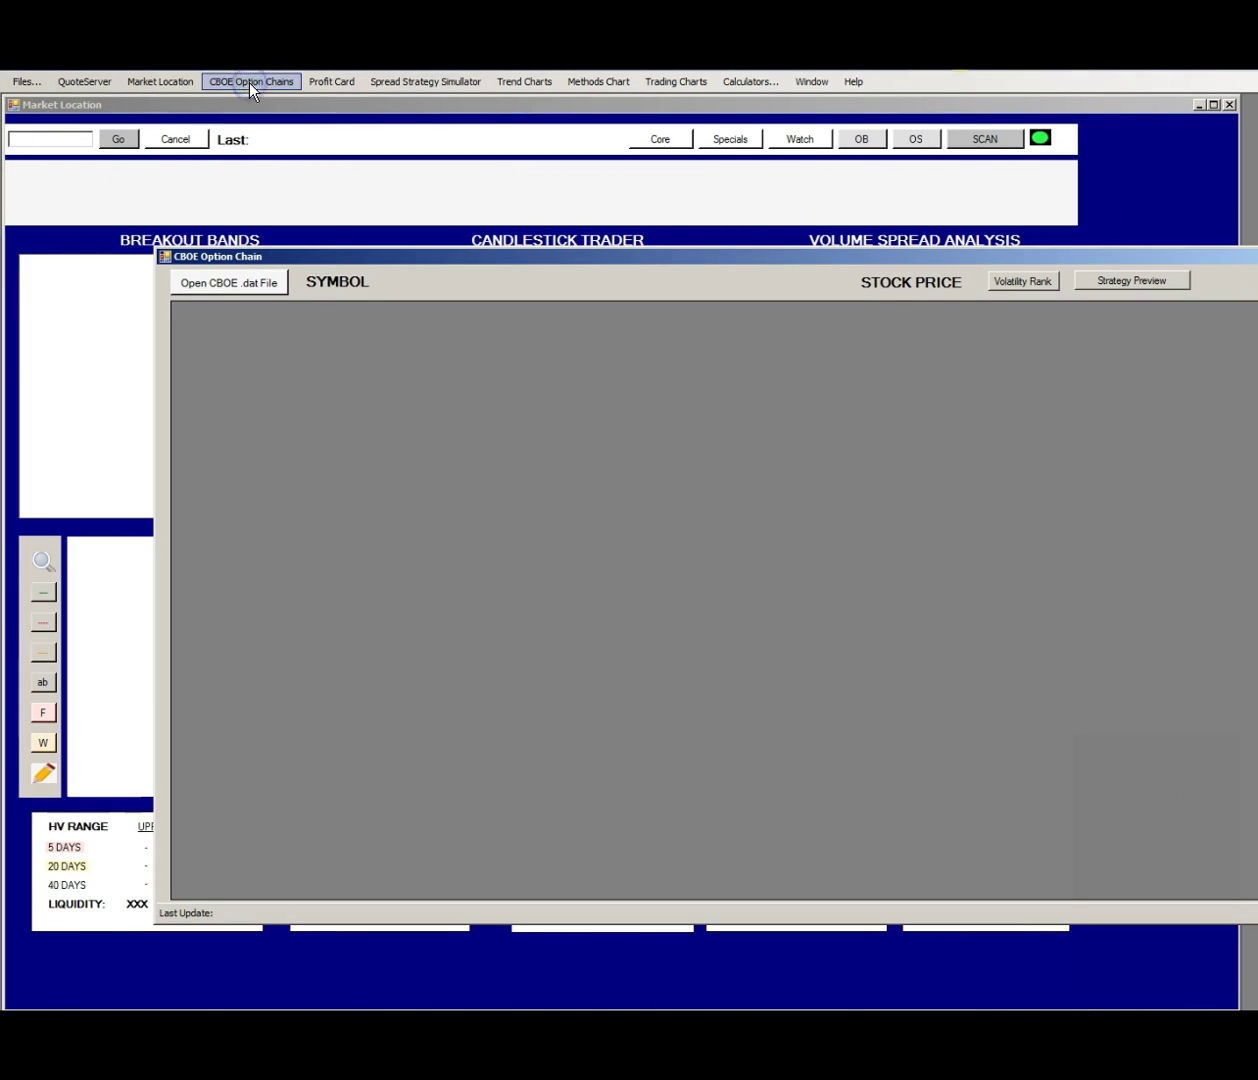
pyautogui.click(241, 290)
pyautogui.click(252, 185)
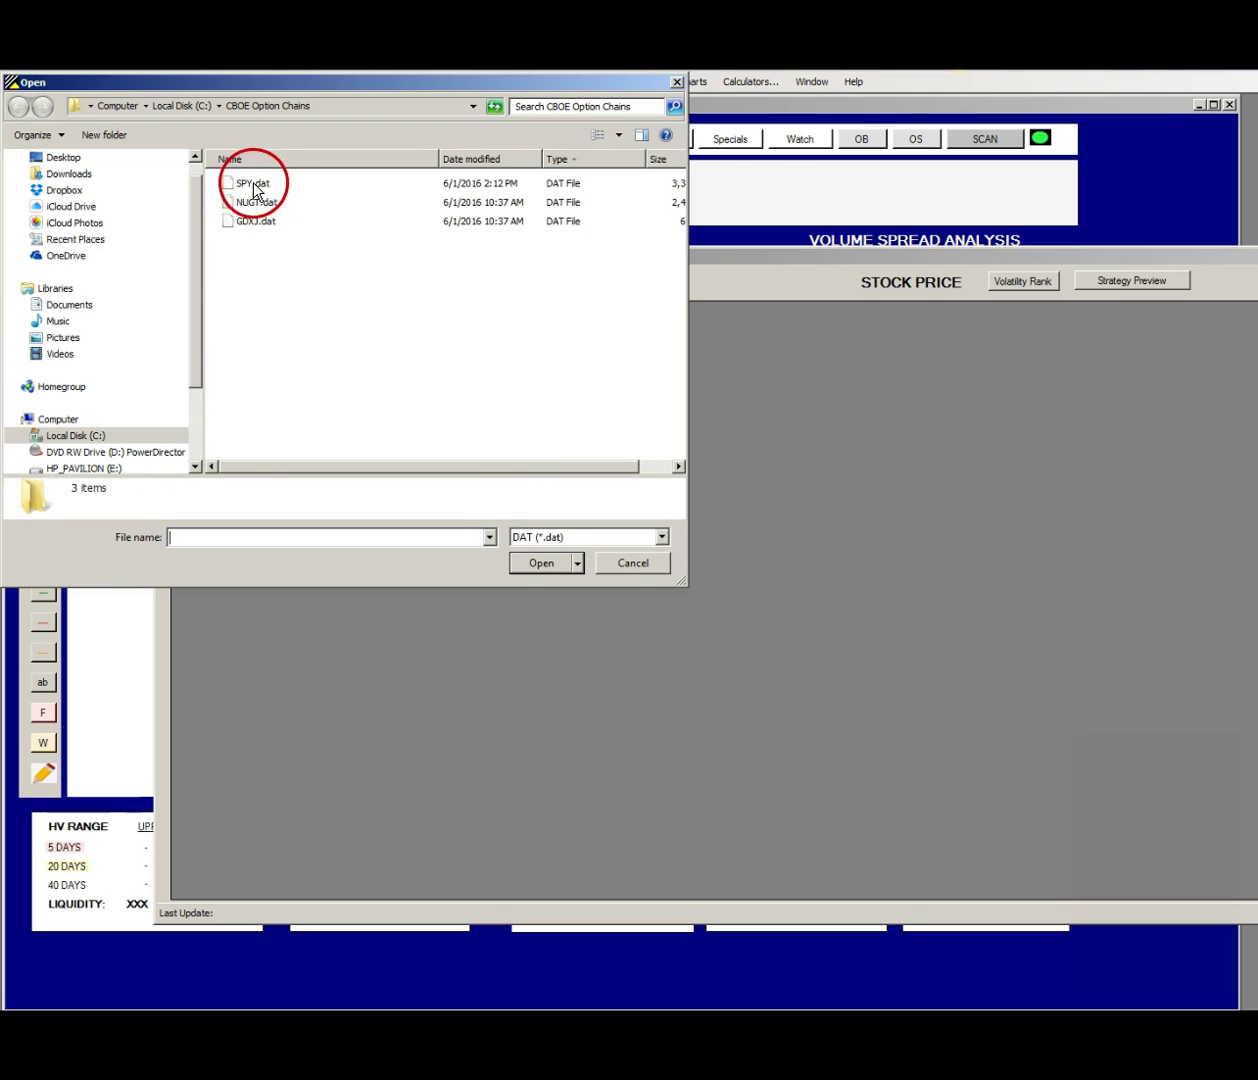
pyautogui.click(533, 560)
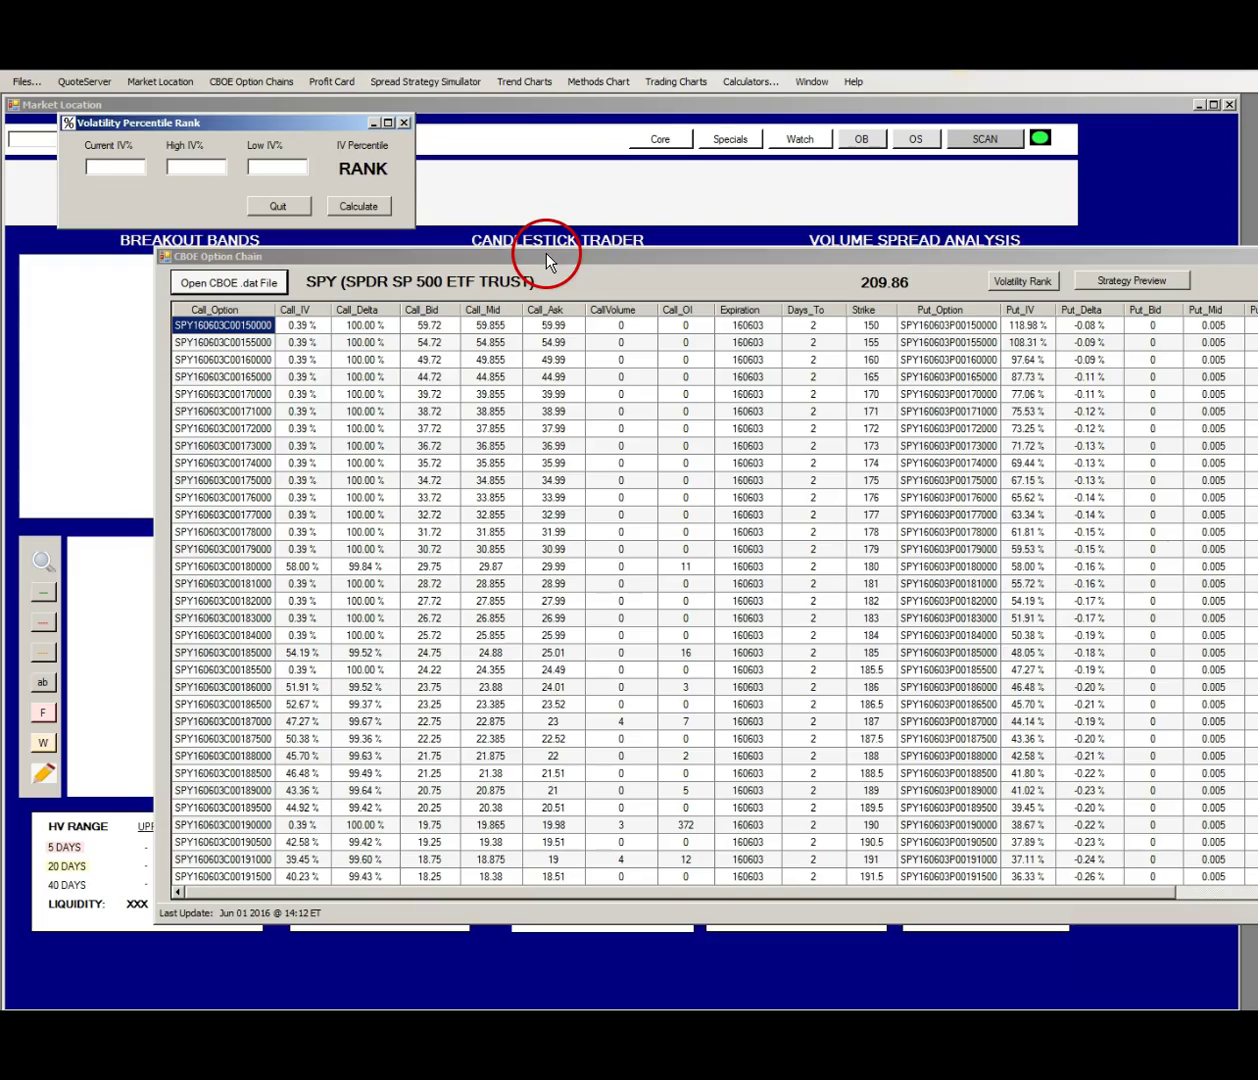
pyautogui.moveTo(545, 261); pyautogui.dragTo(449, 190)
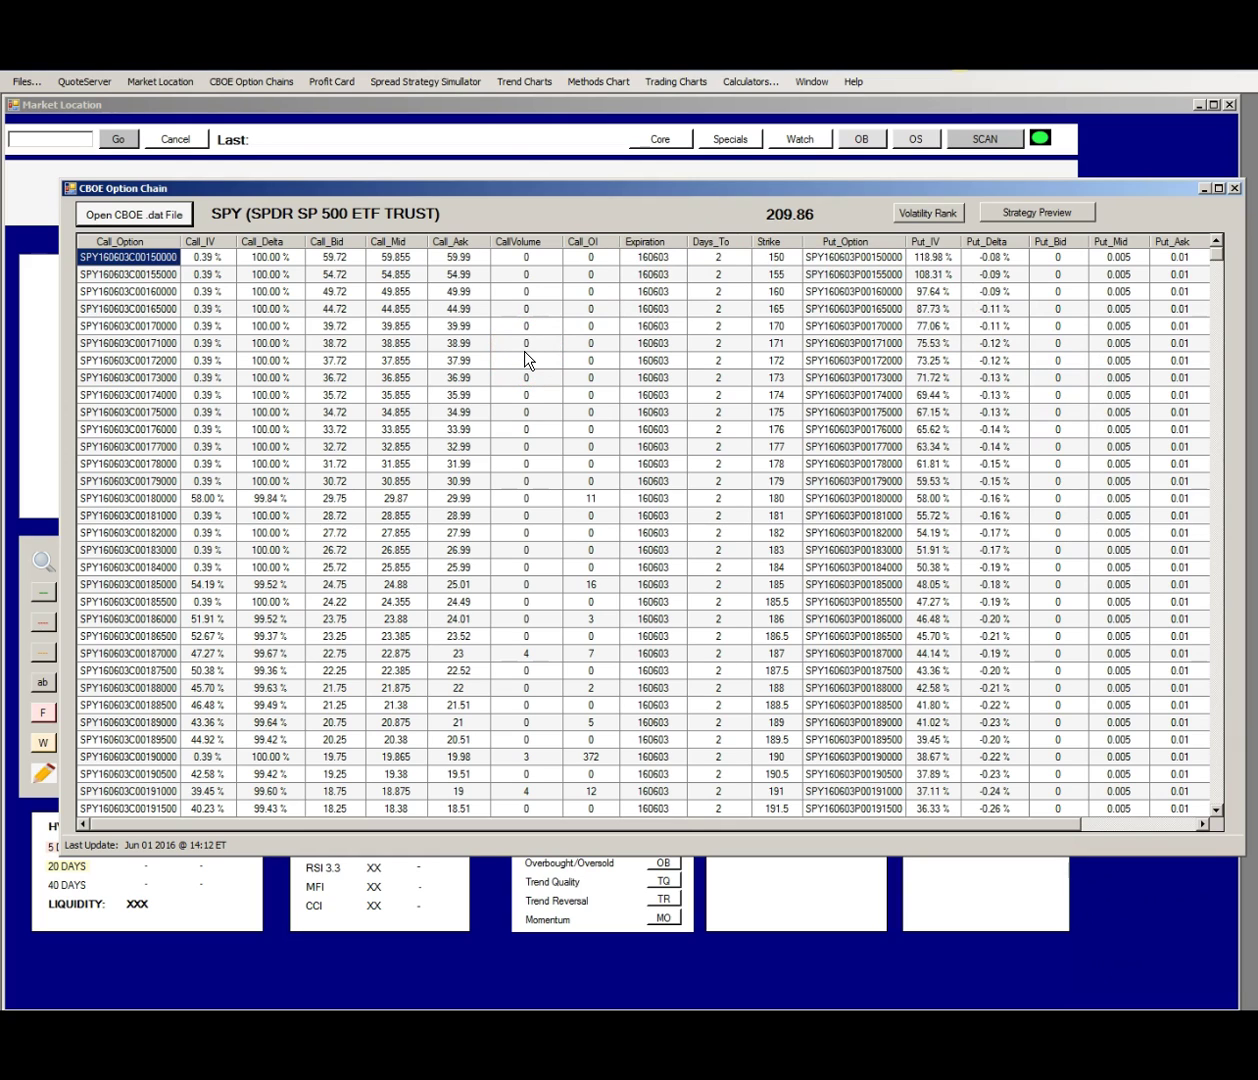
pyautogui.click(588, 246)
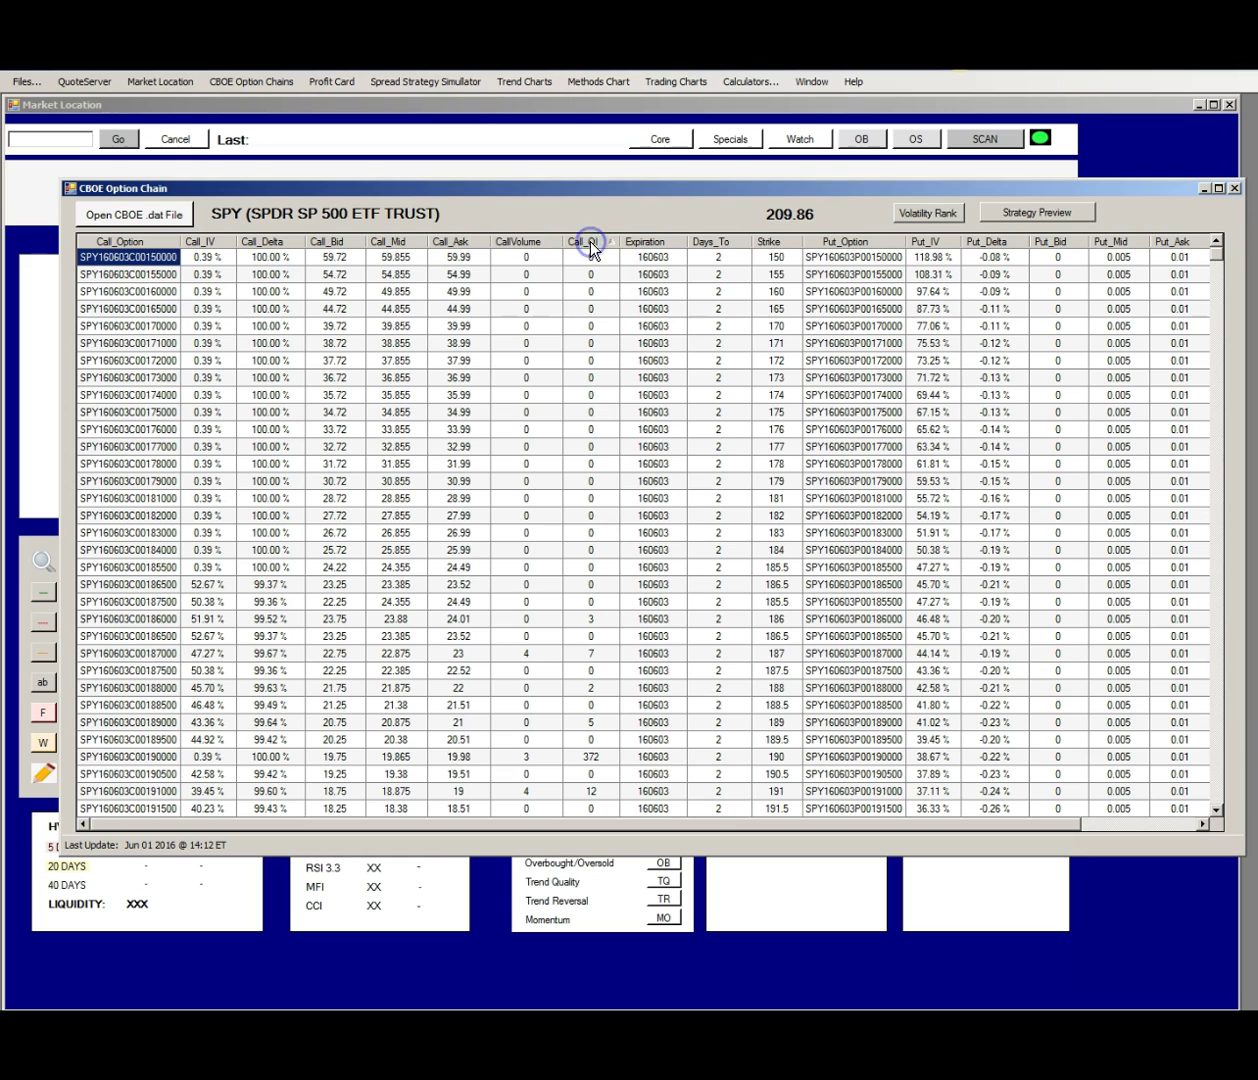
pyautogui.click(590, 247)
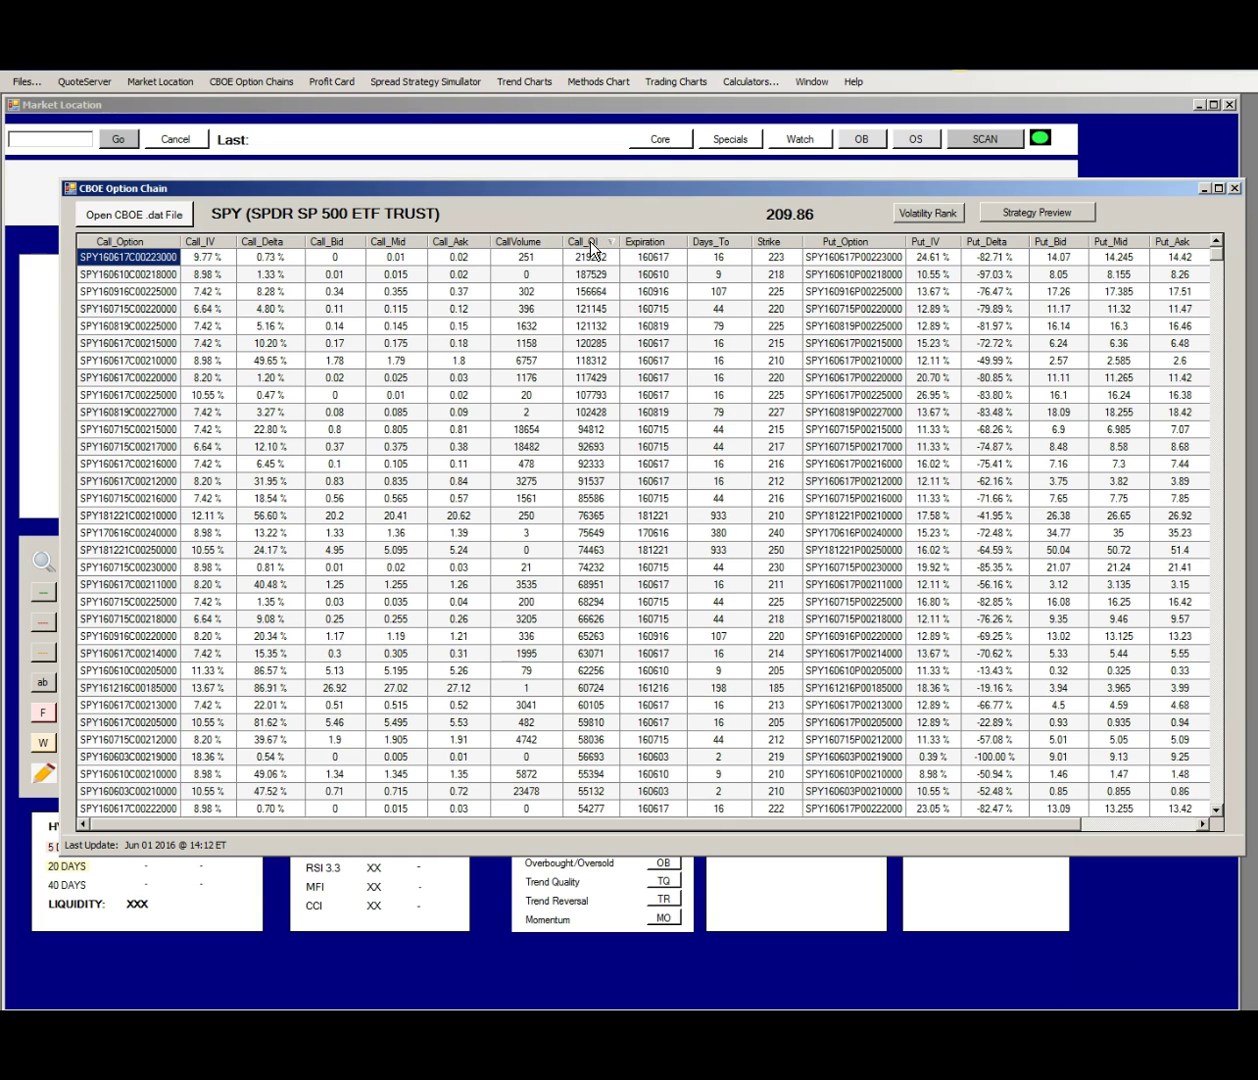
# Compute an IV percentile rank of 8 from current 11.81, high 33.89, low 9.99.
pyautogui.click(919, 213)
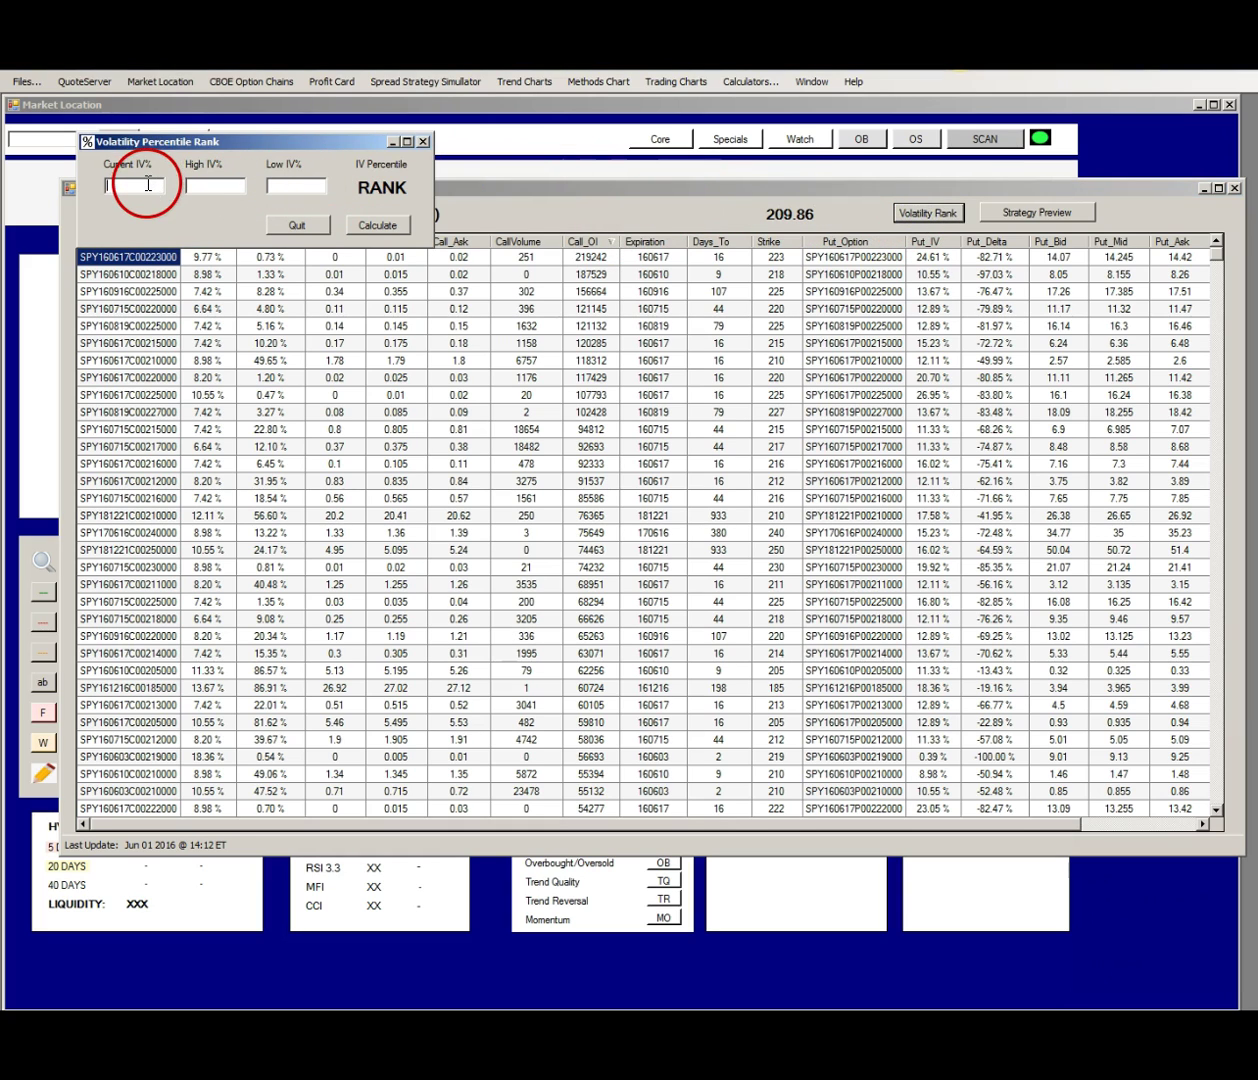
pyautogui.click(150, 184)
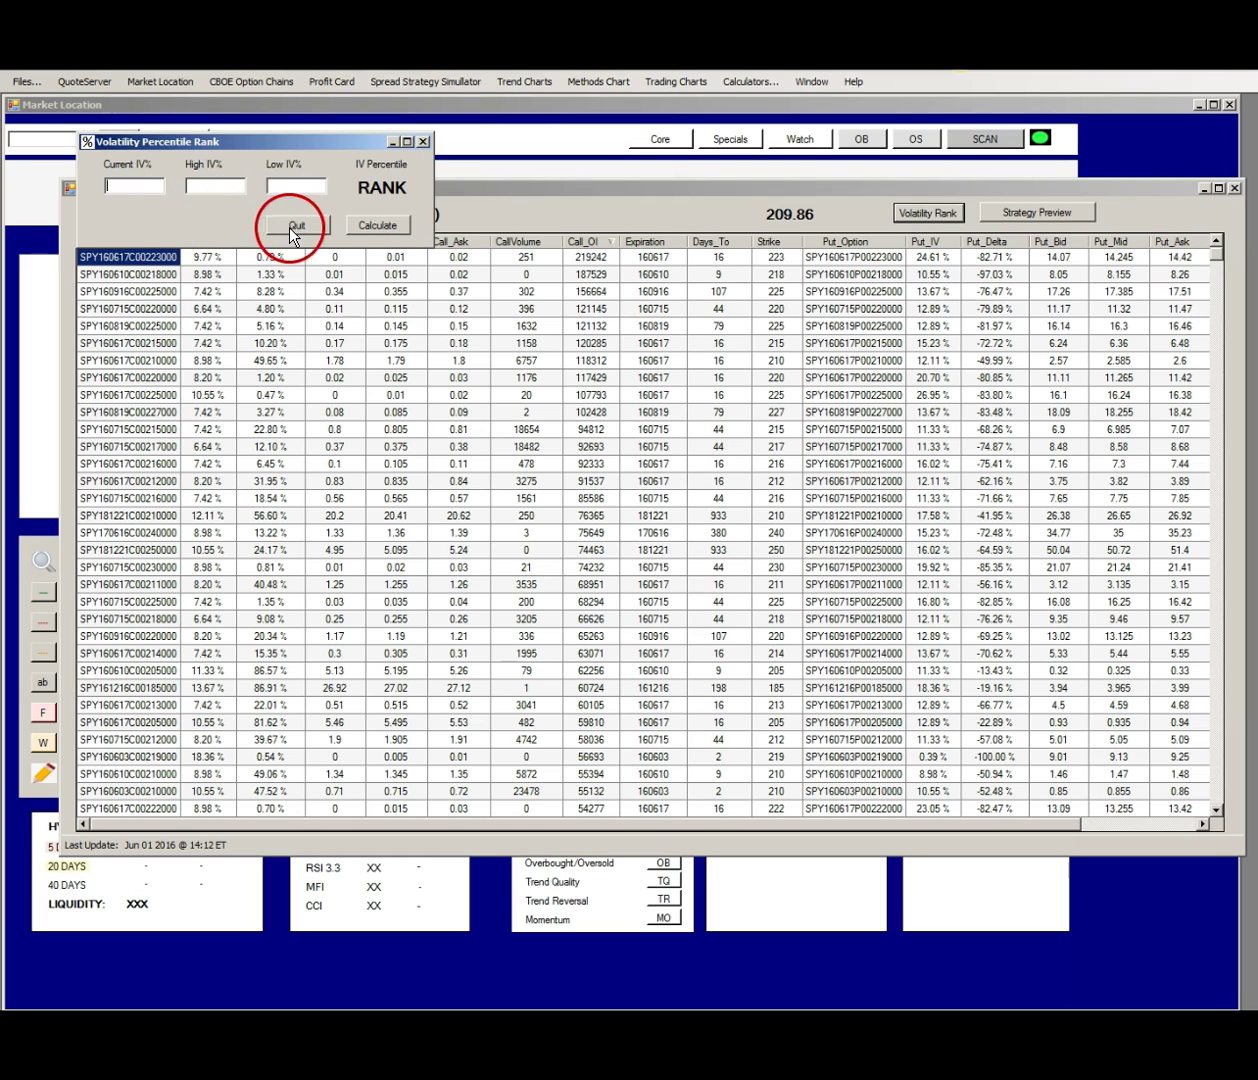
pyautogui.write('11.81')
pyautogui.click(233, 187)
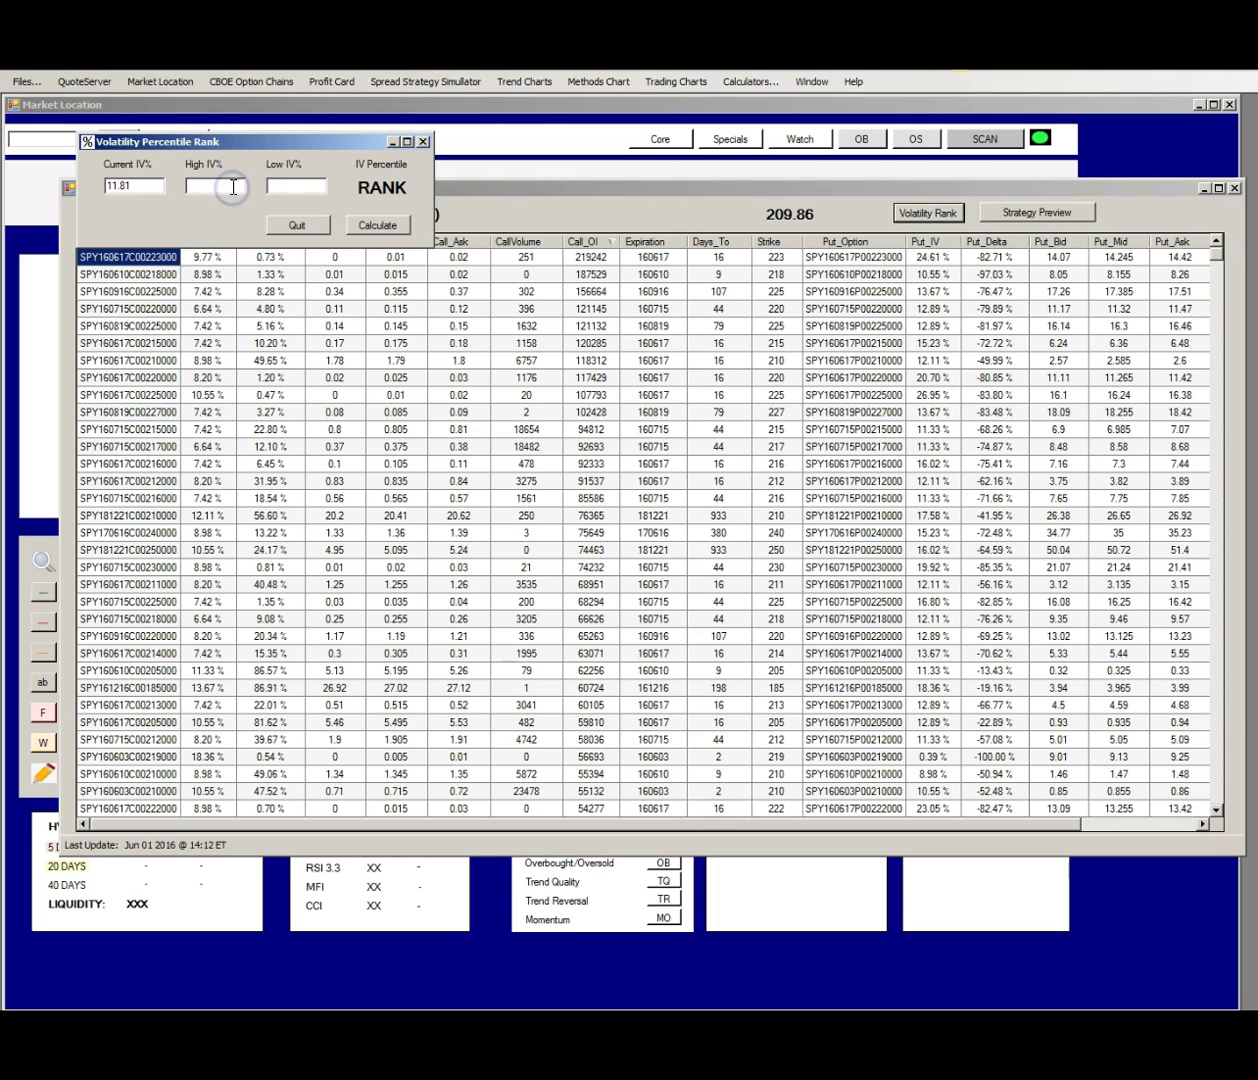
pyautogui.write('33.89')
pyautogui.click(288, 185)
pyautogui.write('9.99')
pyautogui.click(475, 183)
pyautogui.click(376, 228)
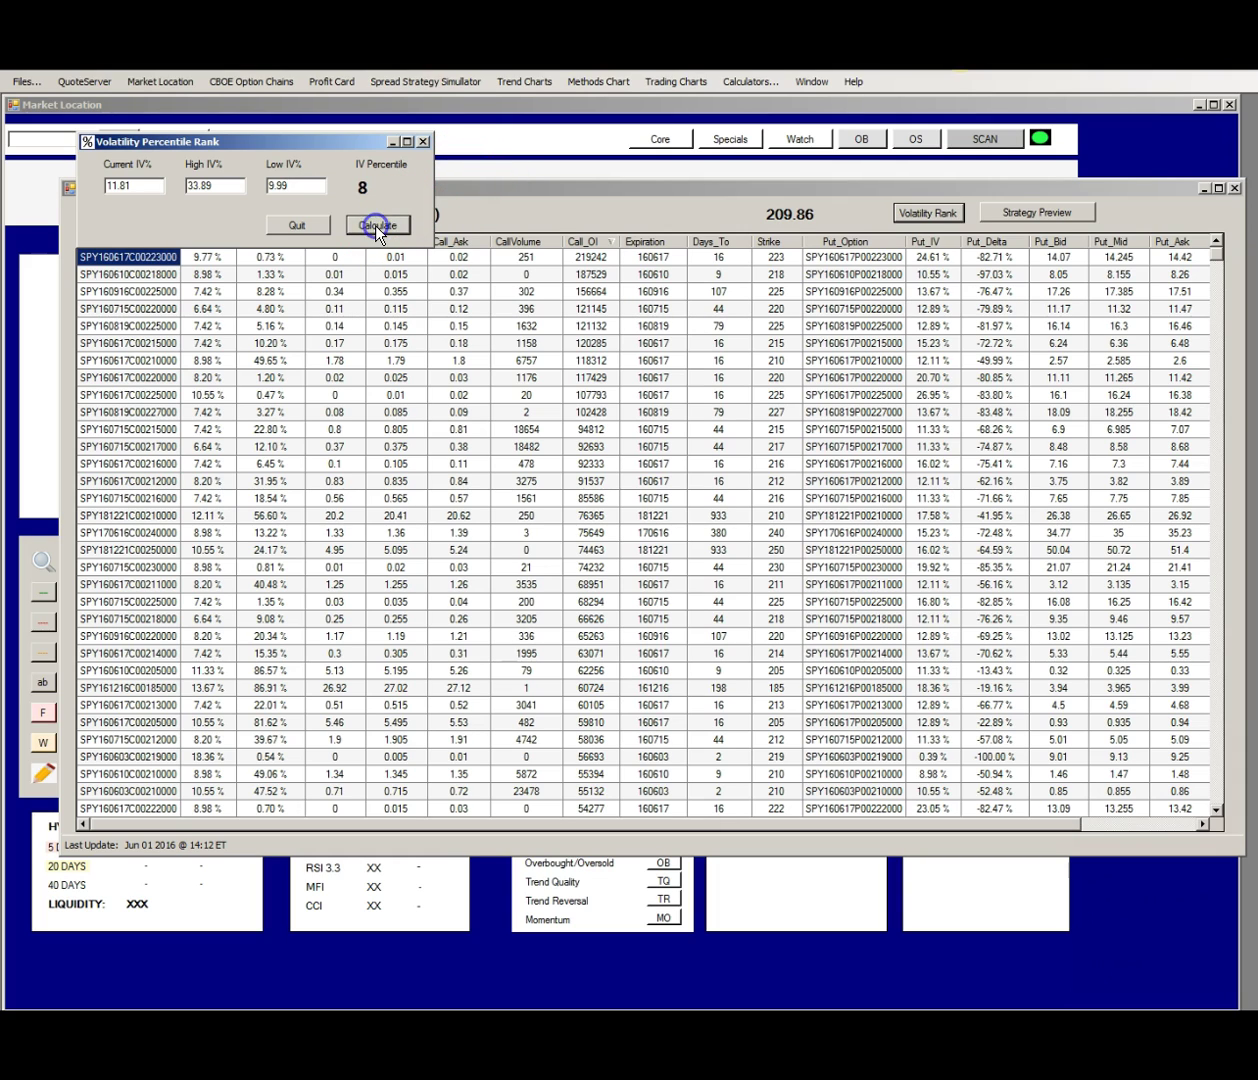
pyautogui.click(297, 228)
pyautogui.click(392, 141)
pyautogui.moveTo(459, 189); pyautogui.dragTo(409, 191)
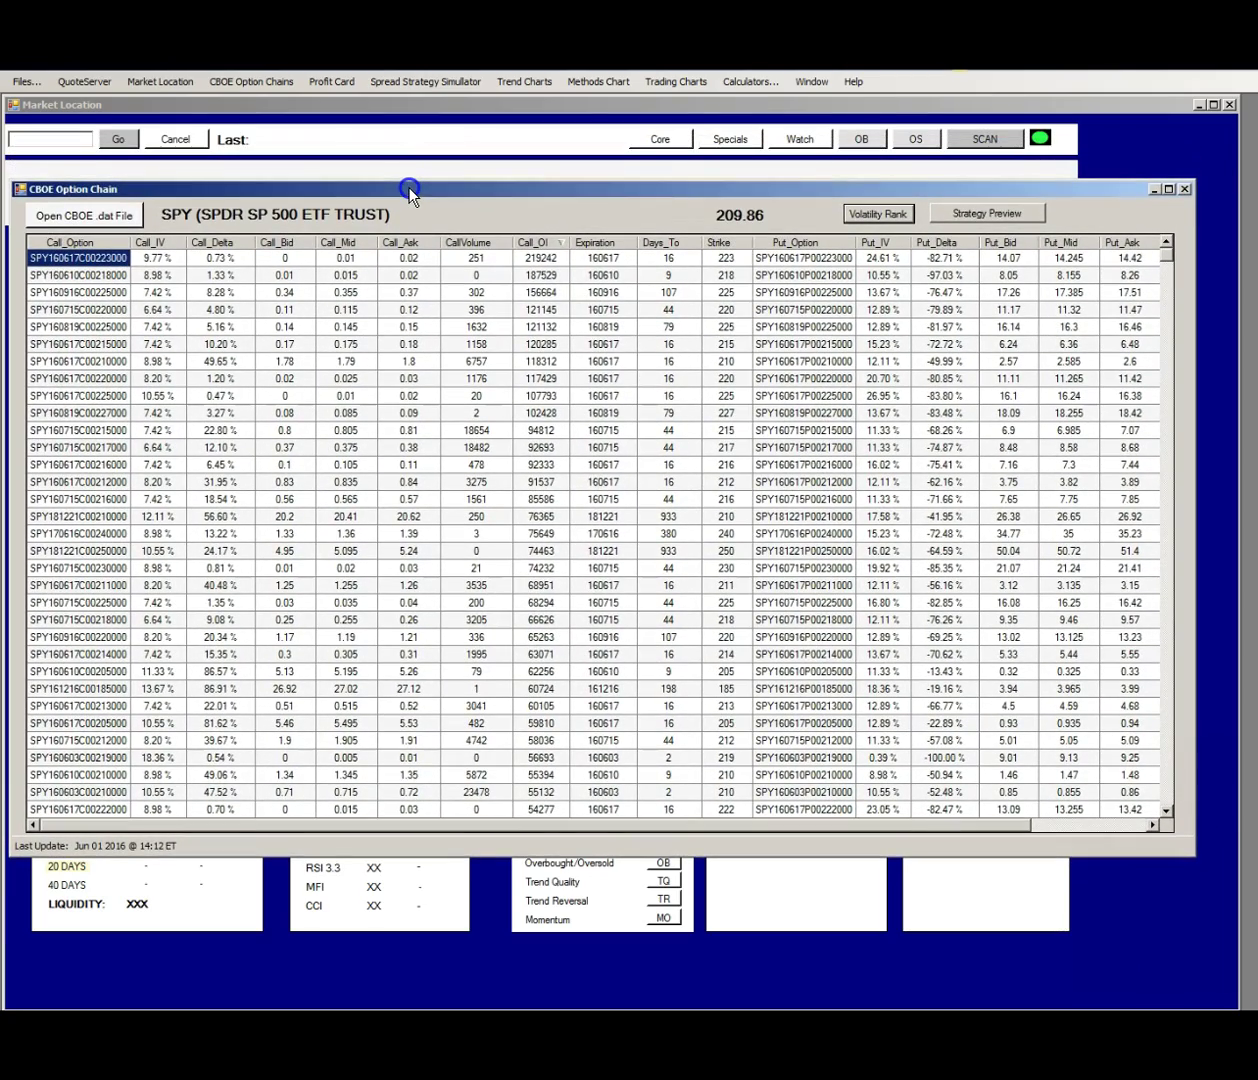
# Switch the SPY chain's Call_OI sort to ascending order.
pyautogui.click(522, 240)
pyautogui.click(230, 990)
# Re-sort the SPY chain by call open interest, largest first, starting at 219242.
pyautogui.click(531, 245)
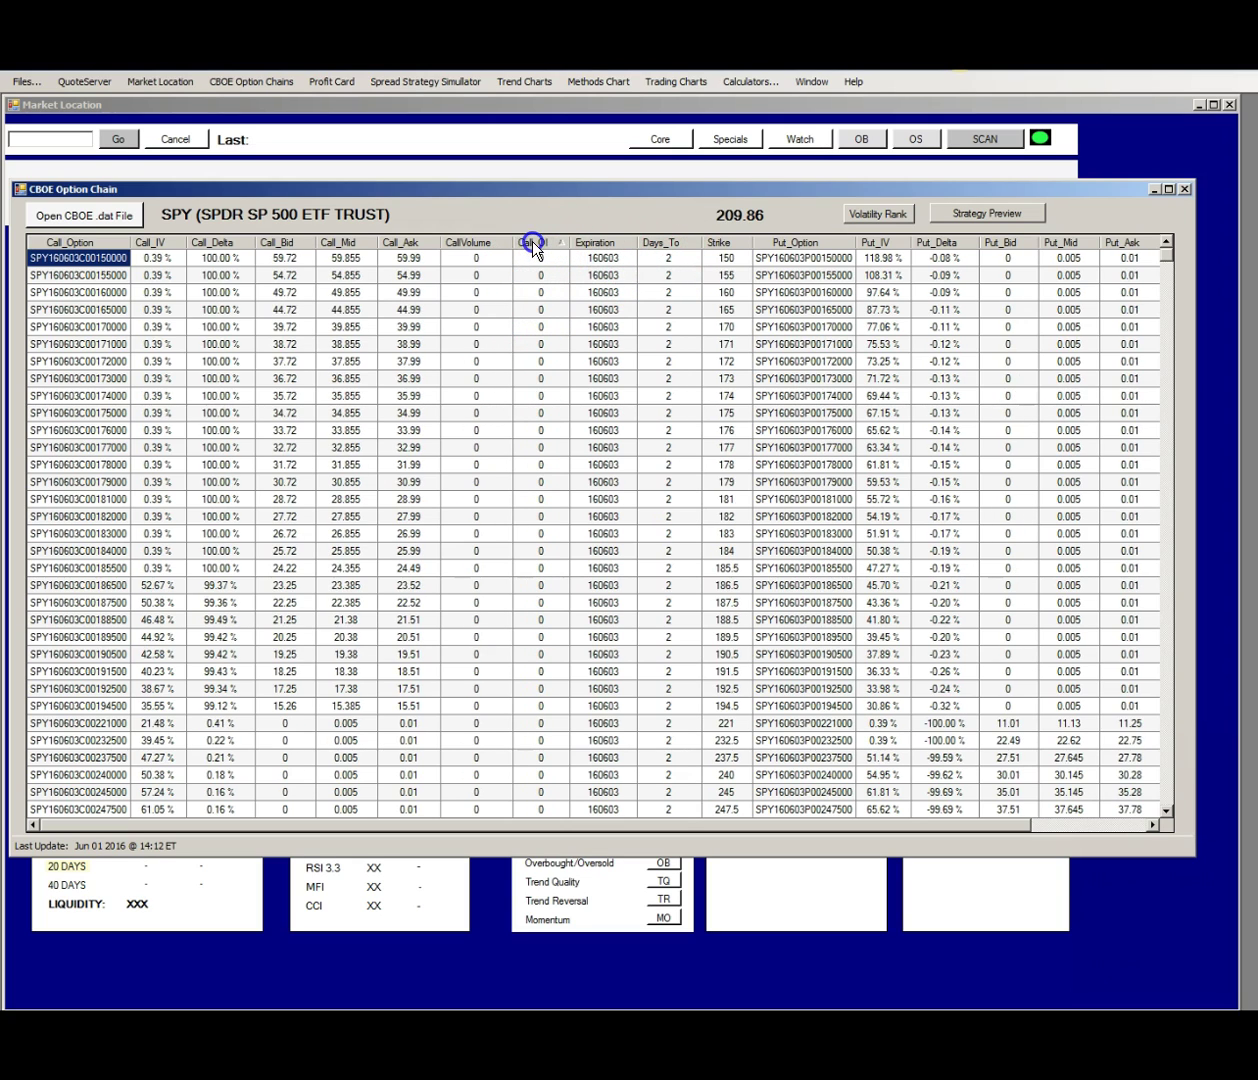
pyautogui.click(532, 246)
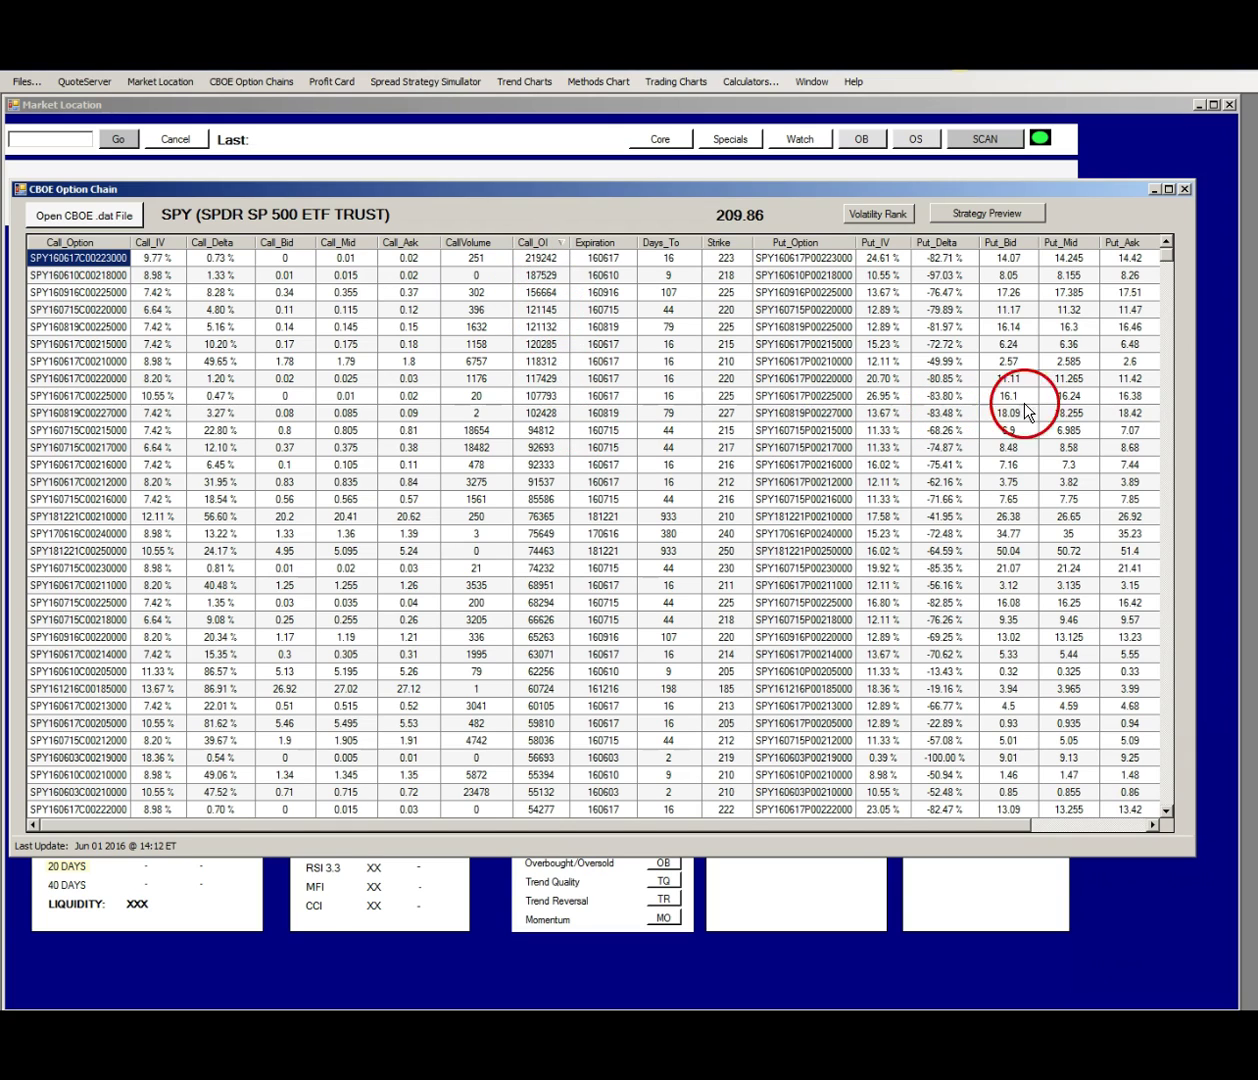
pyautogui.moveTo(1168, 258)
pyautogui.mouseDown()
pyautogui.moveTo(1168, 384)
pyautogui.moveTo(1165, 242)
pyautogui.mouseUp()
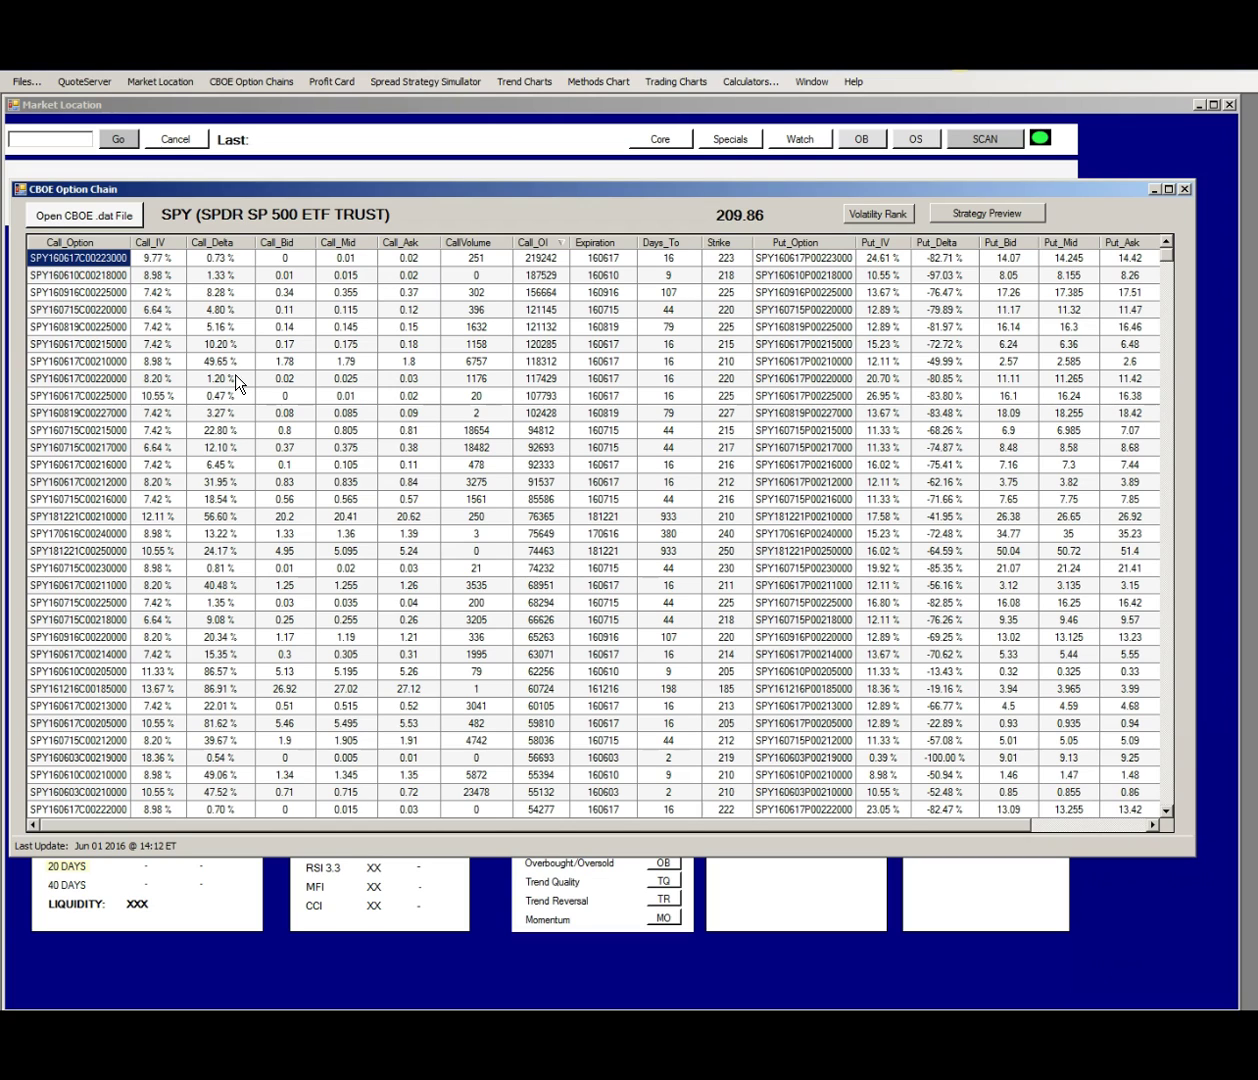
# Load the NUGT.dat option chain and close the Volatility Percentile Rank window.
pyautogui.click(97, 215)
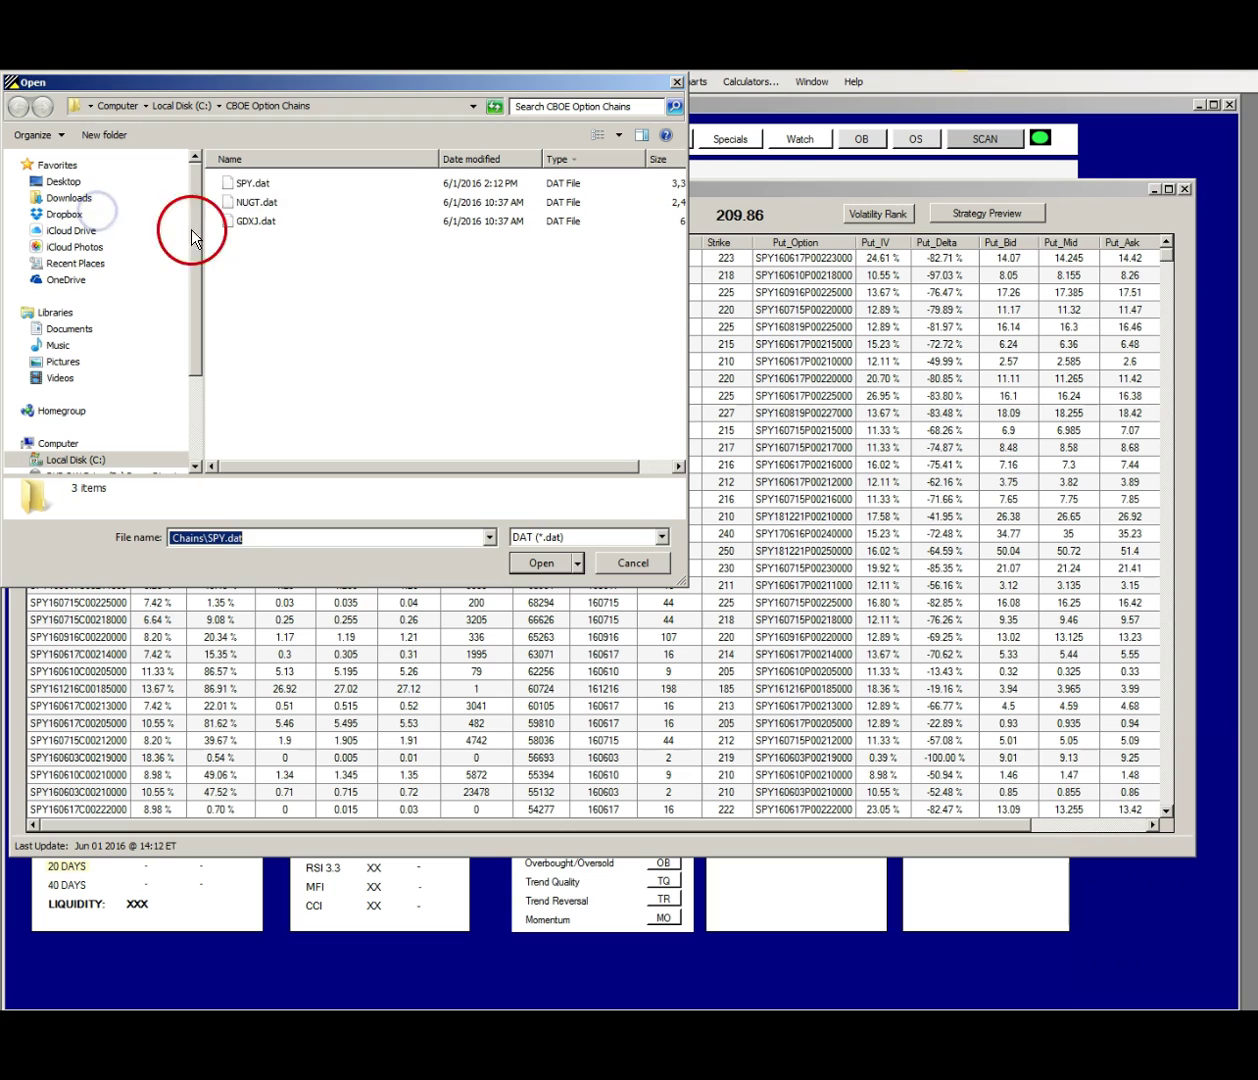
pyautogui.click(252, 203)
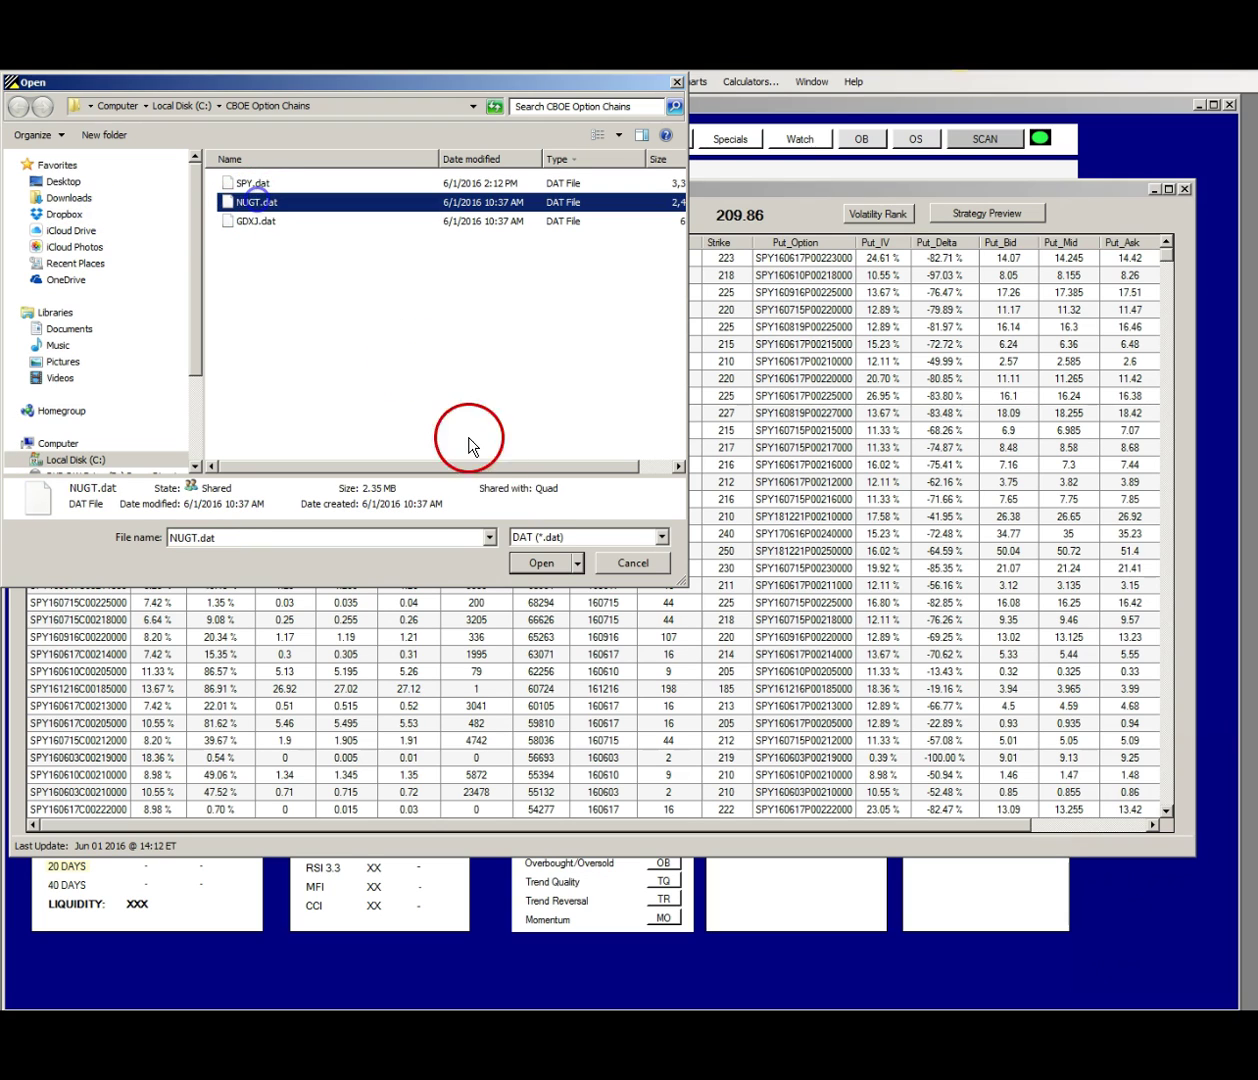
pyautogui.click(533, 590)
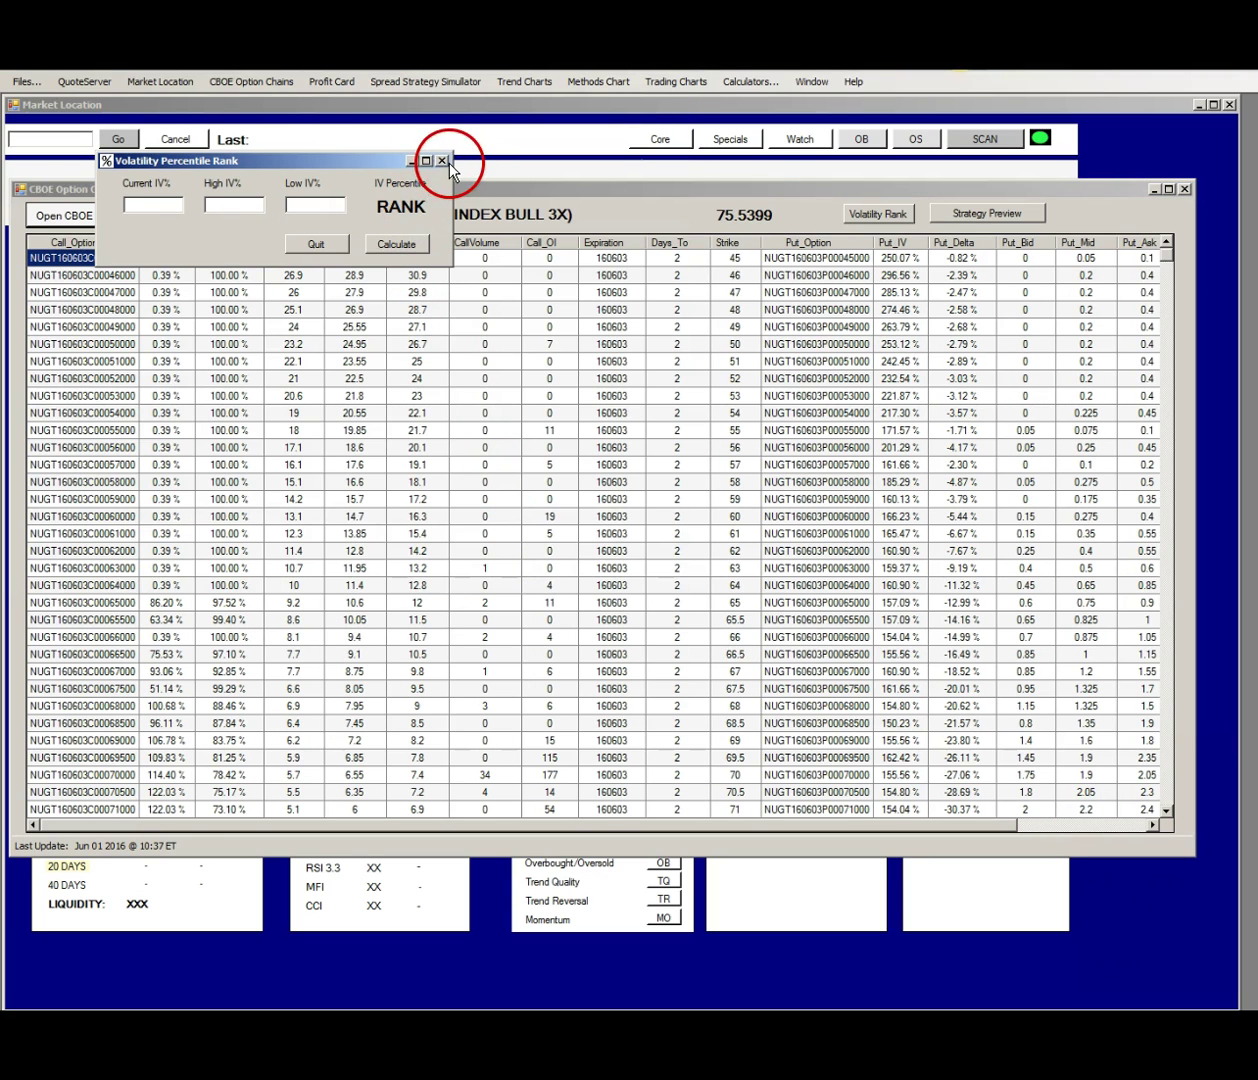
pyautogui.click(441, 160)
# Sort the NUGT chain by call open interest, largest first (4053, 3822, 3168).
pyautogui.click(538, 242)
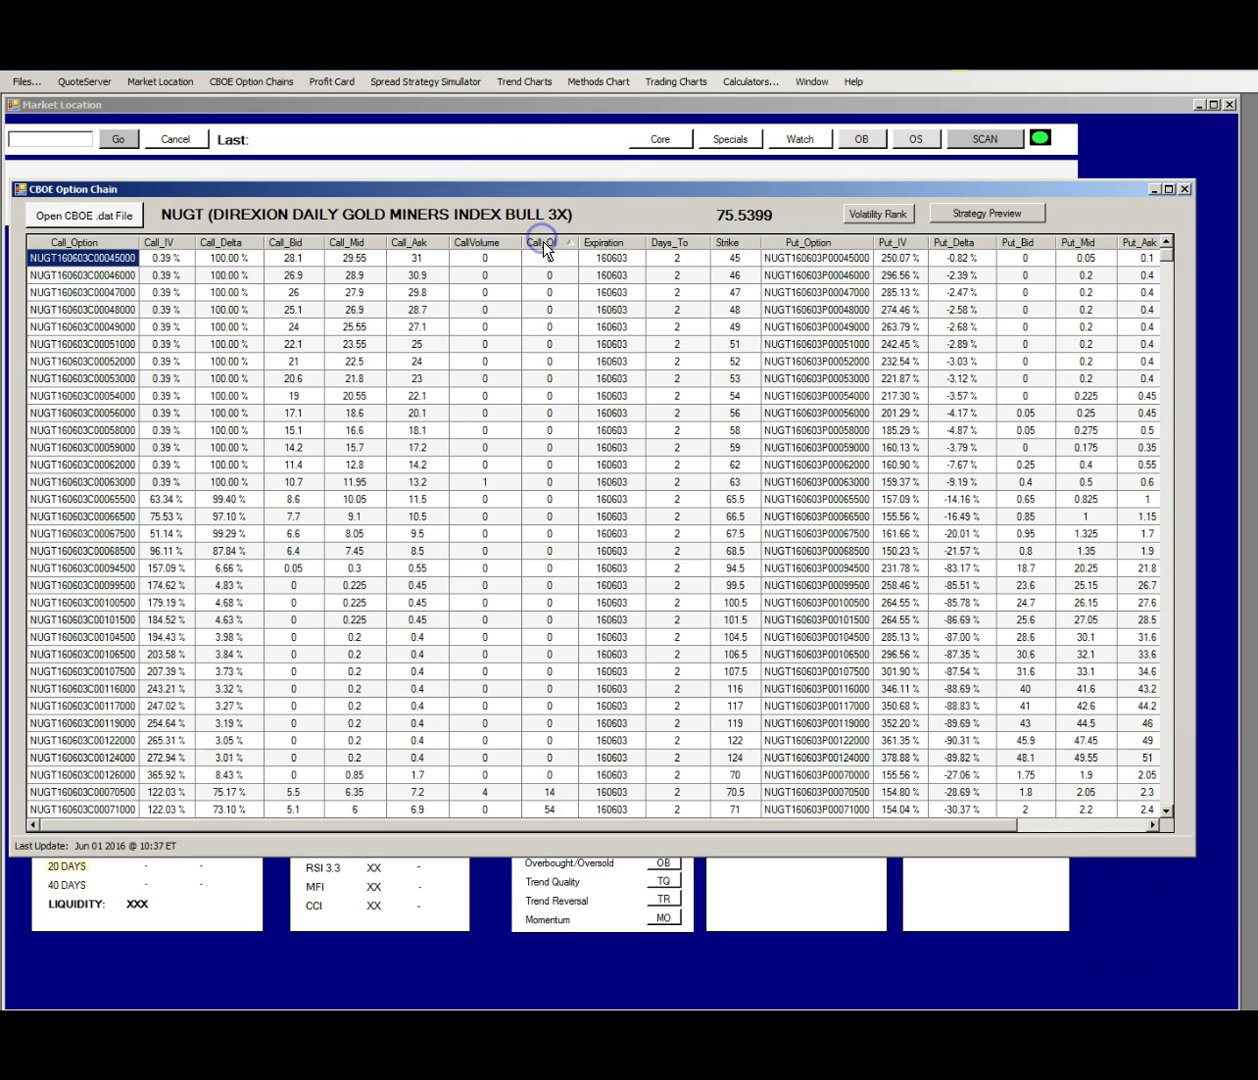
pyautogui.click(542, 245)
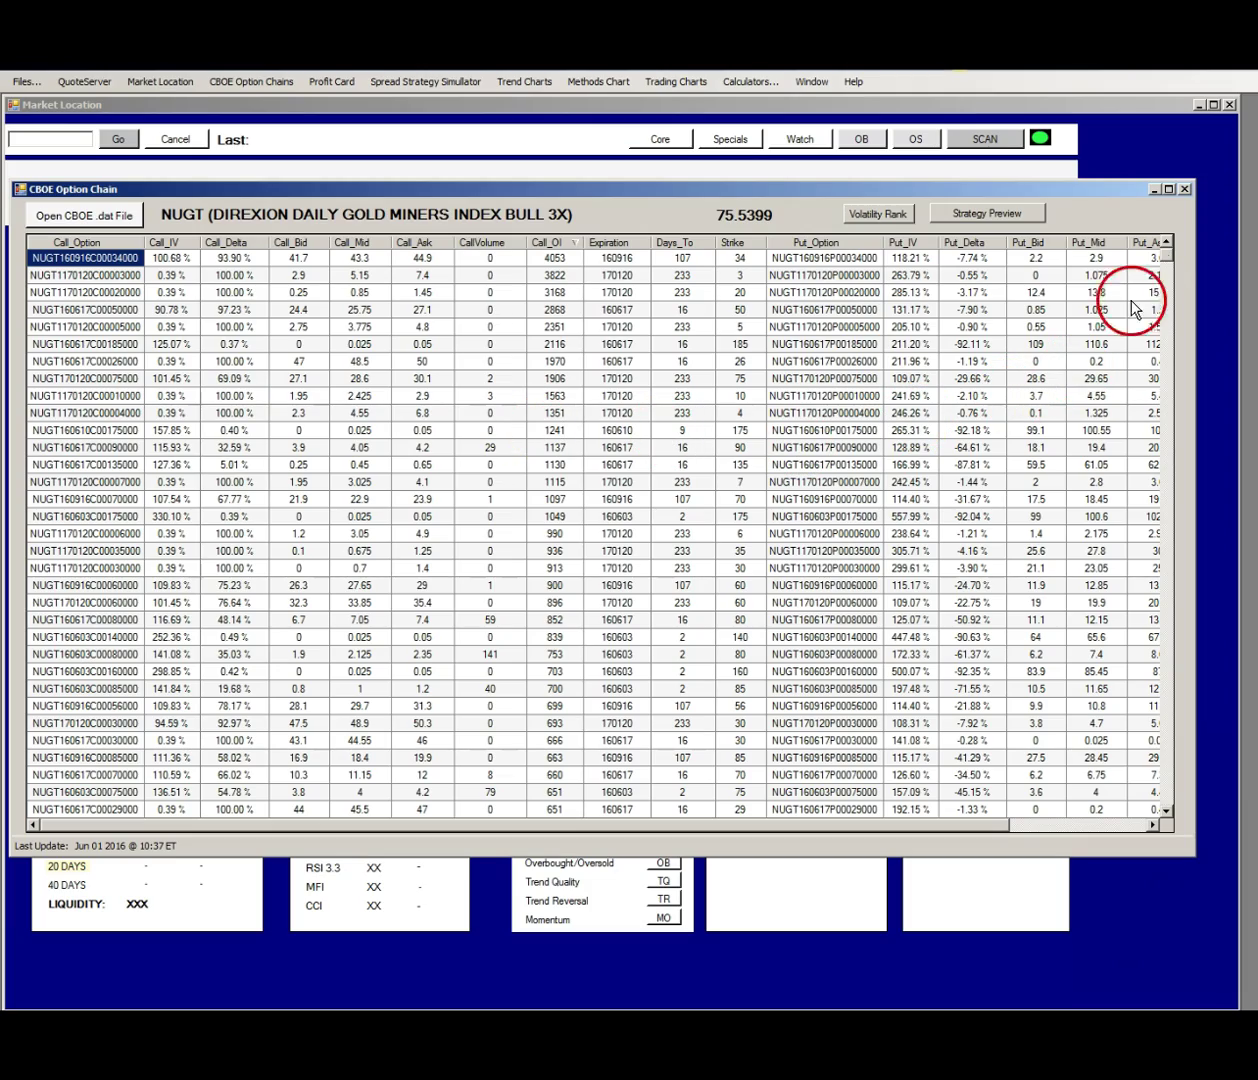
pyautogui.moveTo(1165, 258)
pyautogui.mouseDown()
pyautogui.moveTo(1161, 290)
pyautogui.moveTo(1175, 238)
pyautogui.mouseUp()
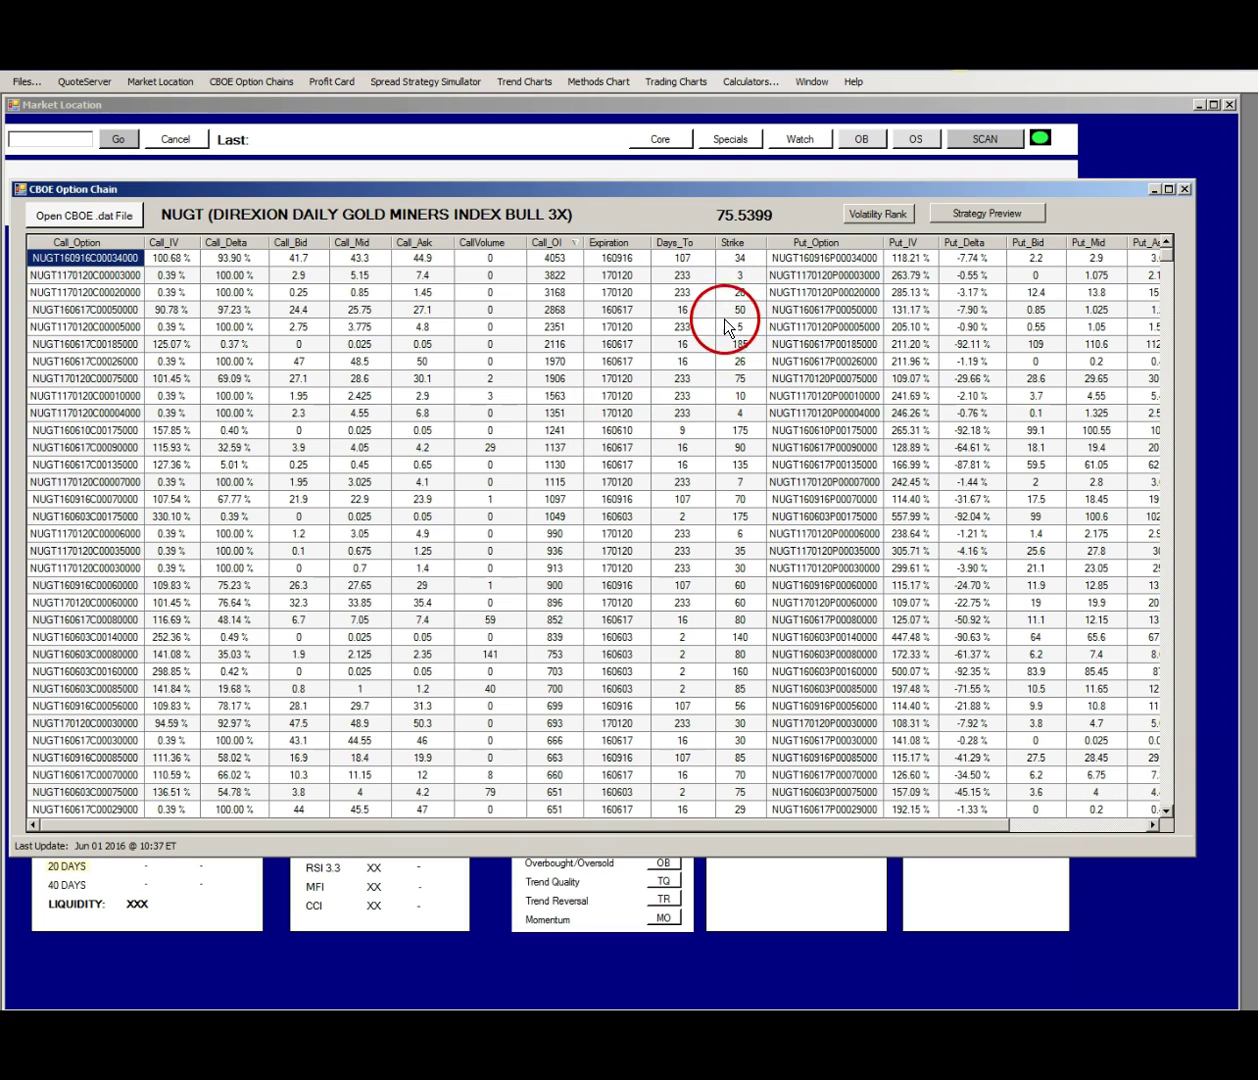
# Sort the NUGT chain by Strike ascending and scroll to view strikes 74.5 through 76.
pyautogui.click(737, 243)
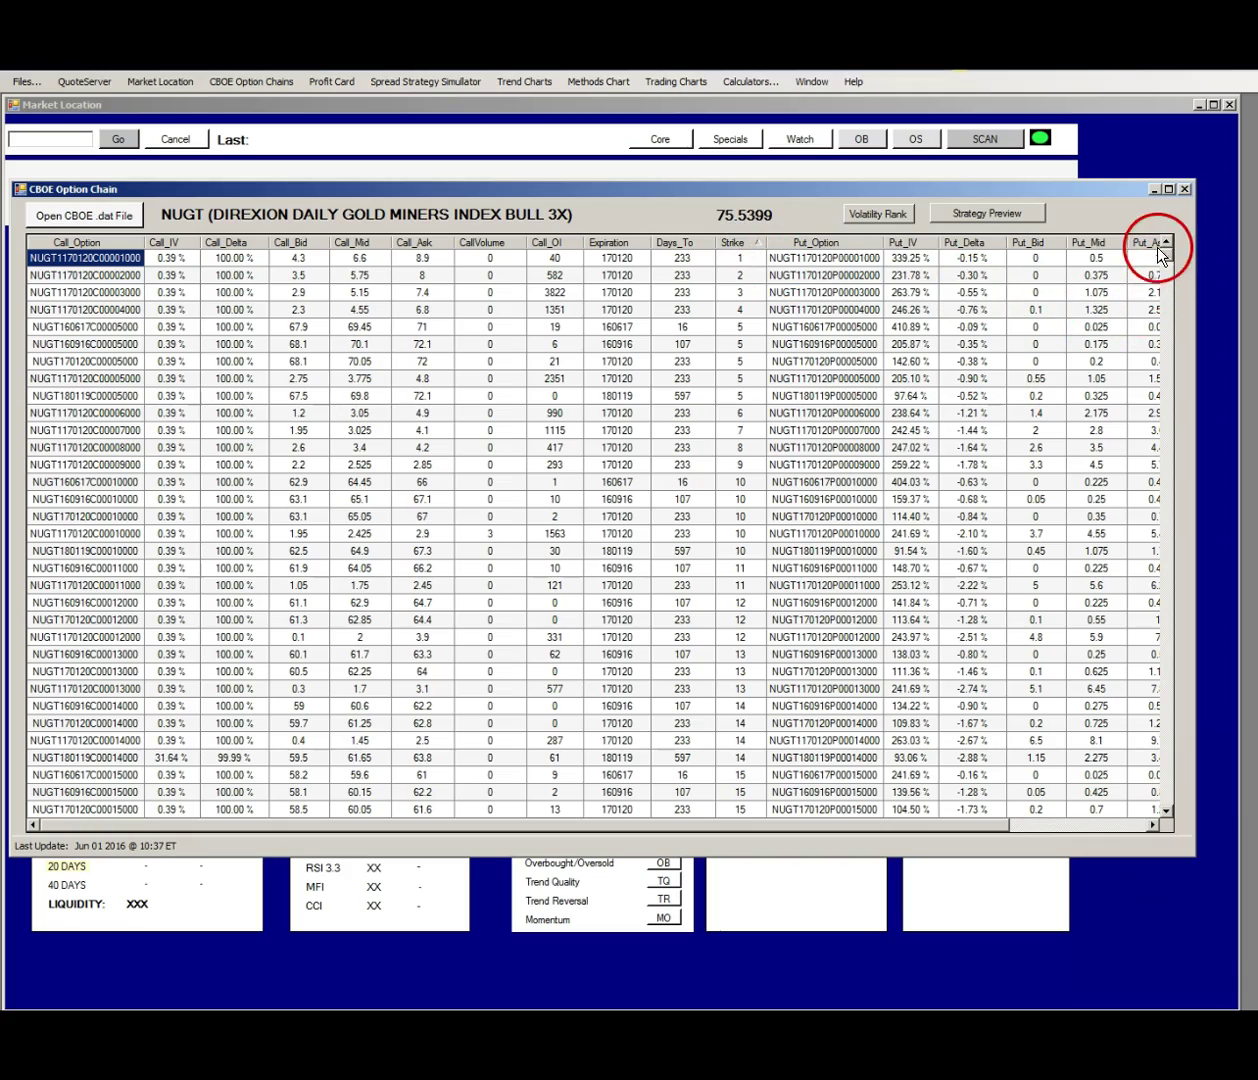
pyautogui.moveTo(1165, 252); pyautogui.dragTo(1158, 446)
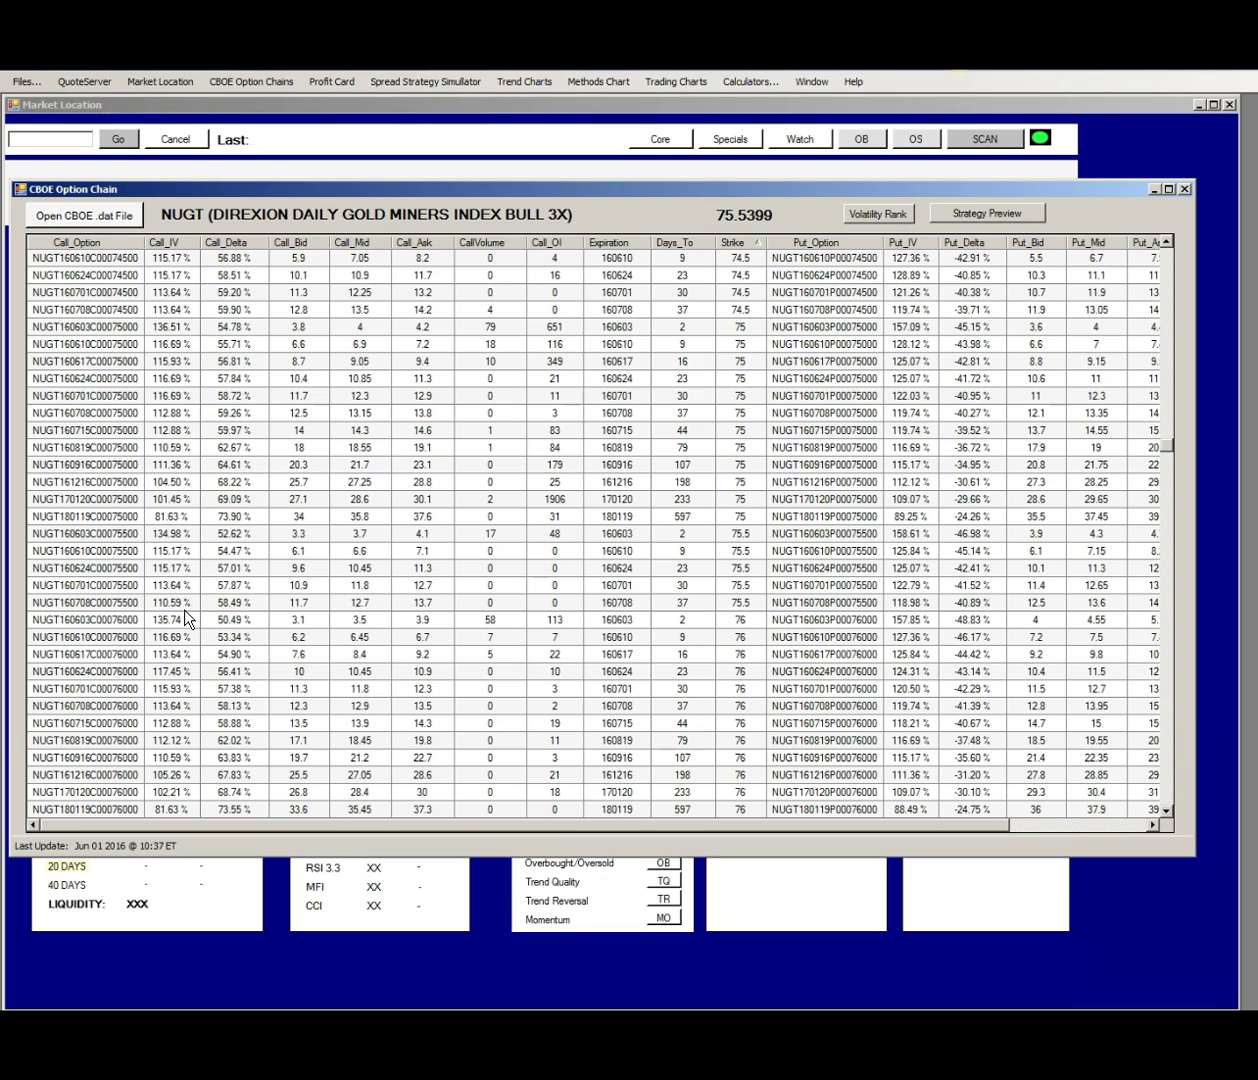
# Sort the NUGT chain by Days_To ascending and scroll down to the 44-day expiry strikes.
pyautogui.click(681, 244)
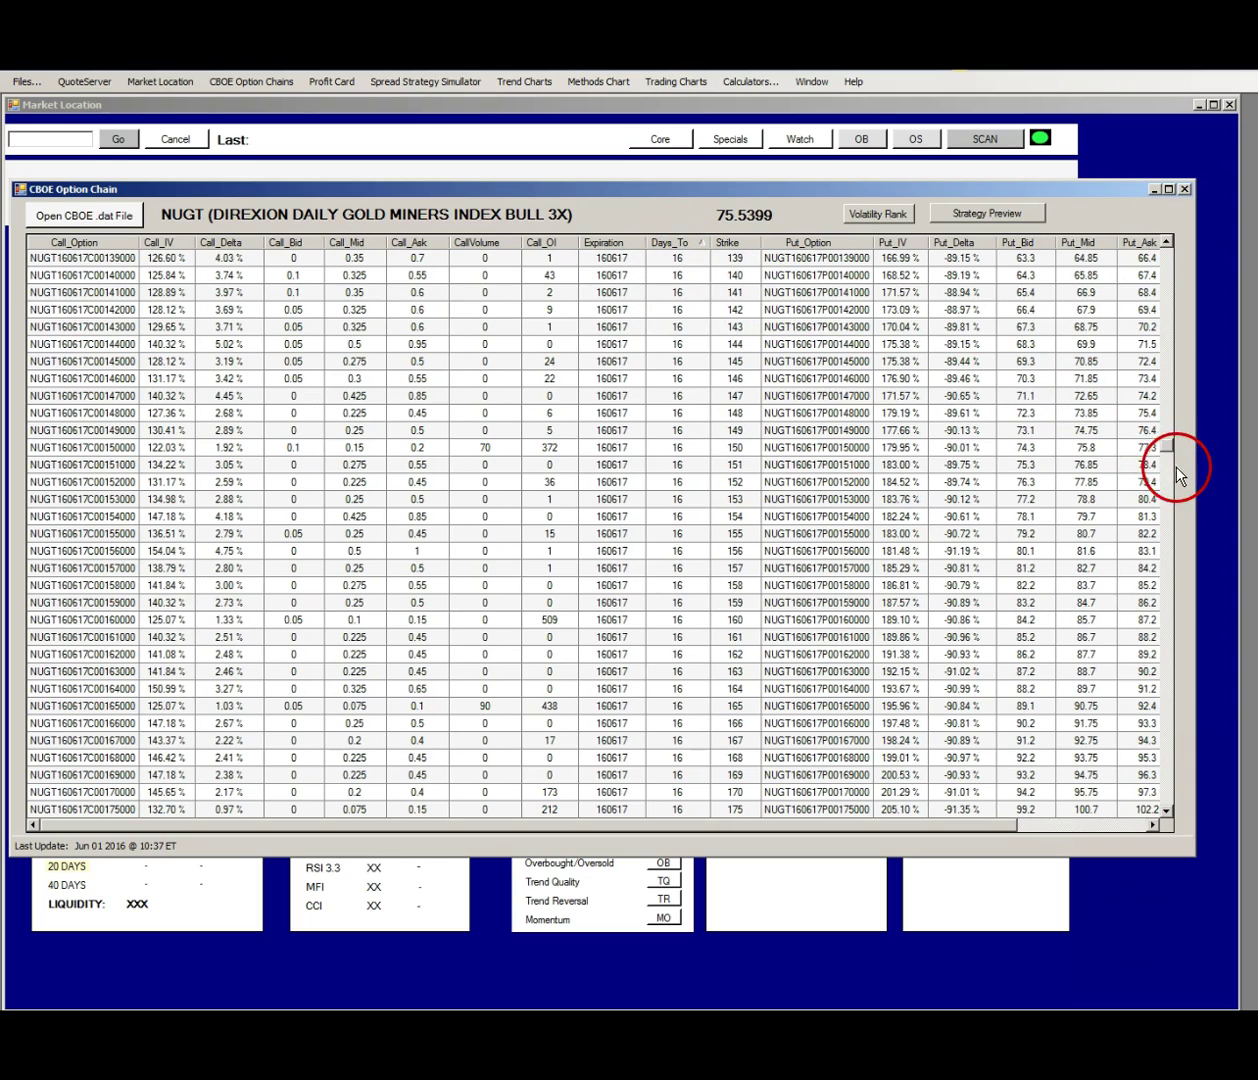
pyautogui.moveTo(1169, 452); pyautogui.dragTo(1157, 562)
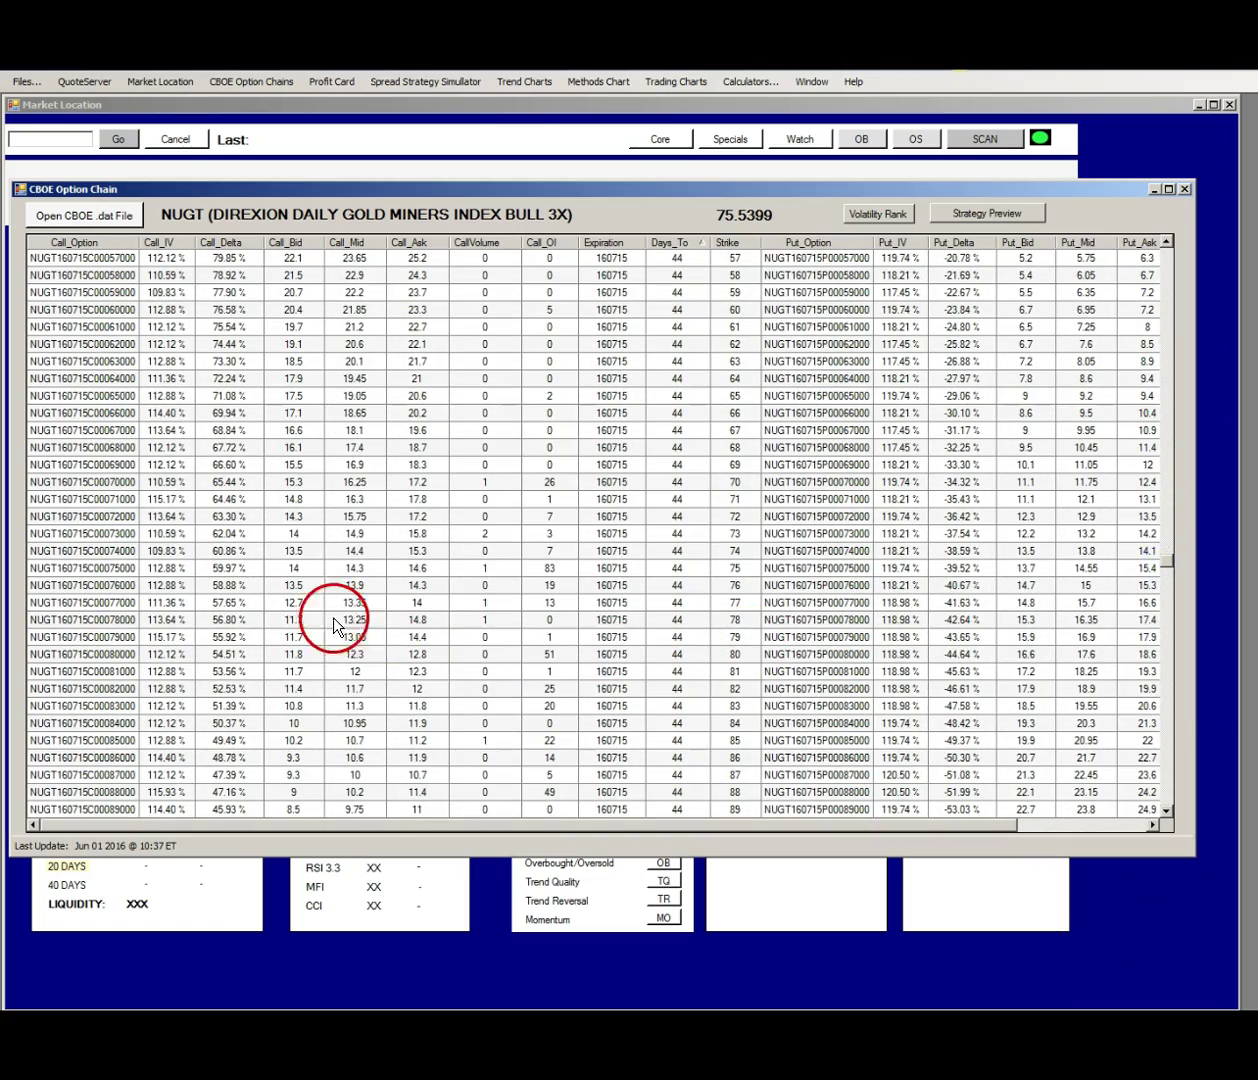